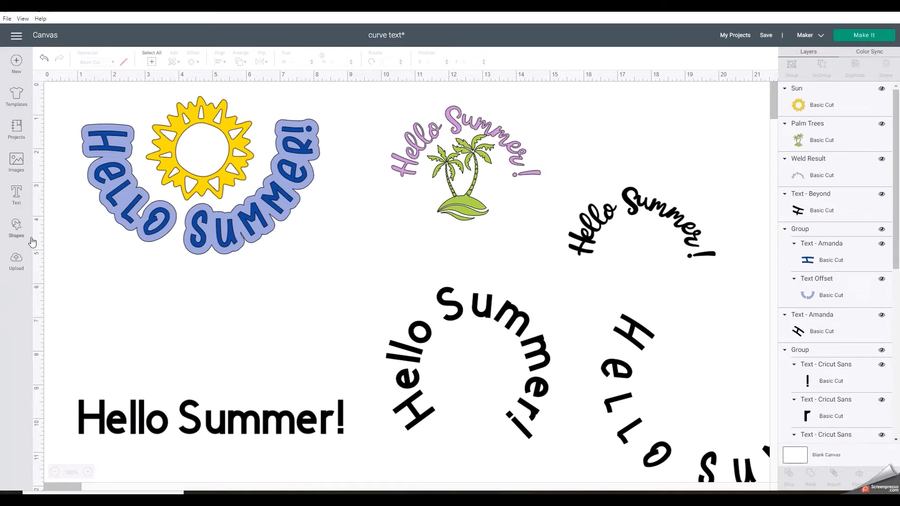
Add a text object reading "Beach Vibes" and place it in the empty space below the sun design
left_click(16, 195)
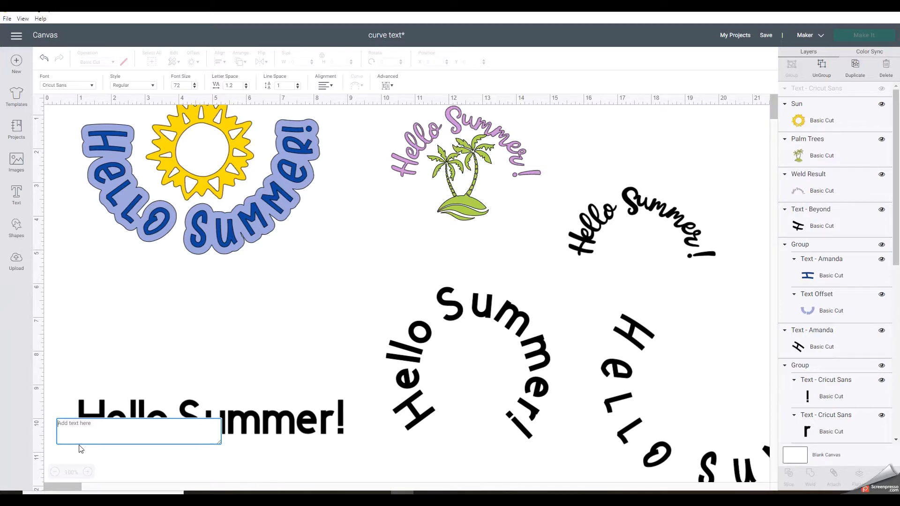
type("Be")
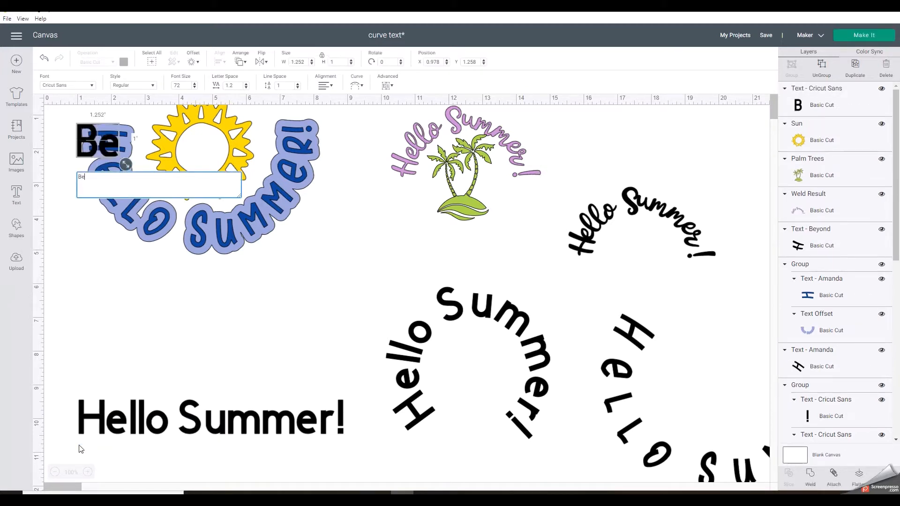
type("ach")
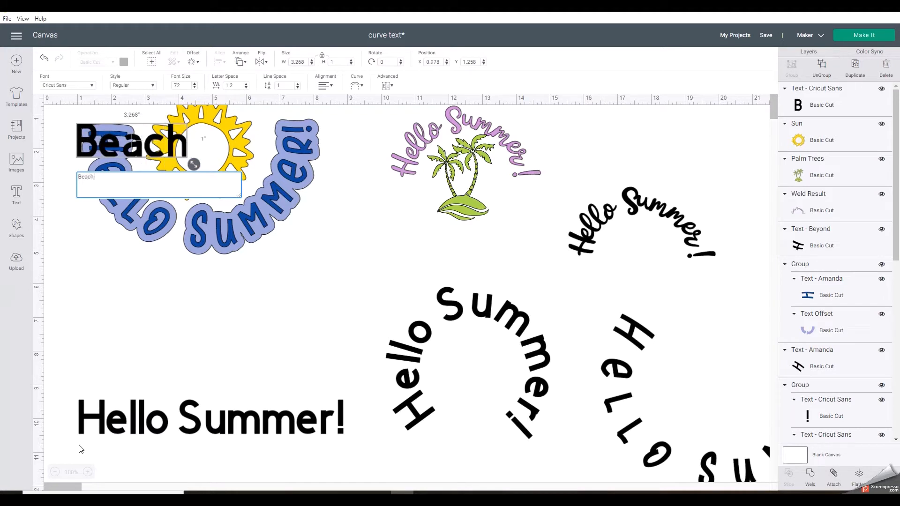
type(" Vi")
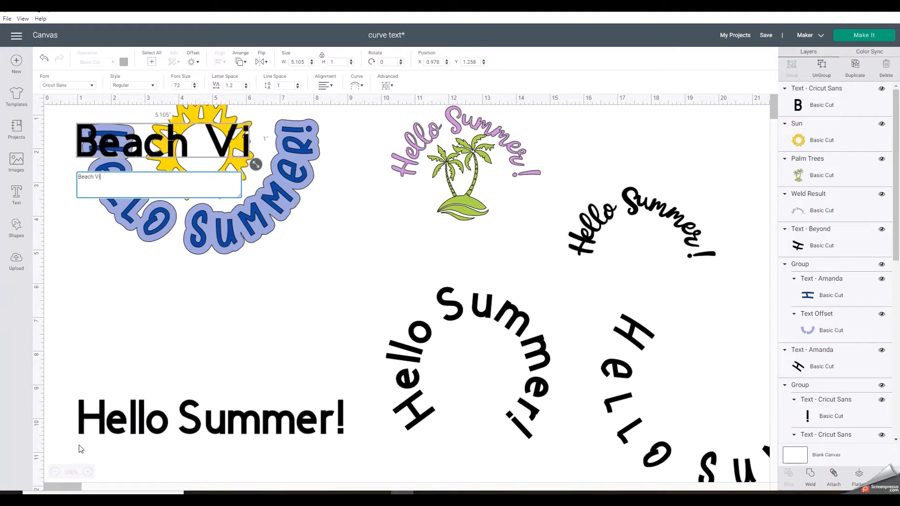
type("bes")
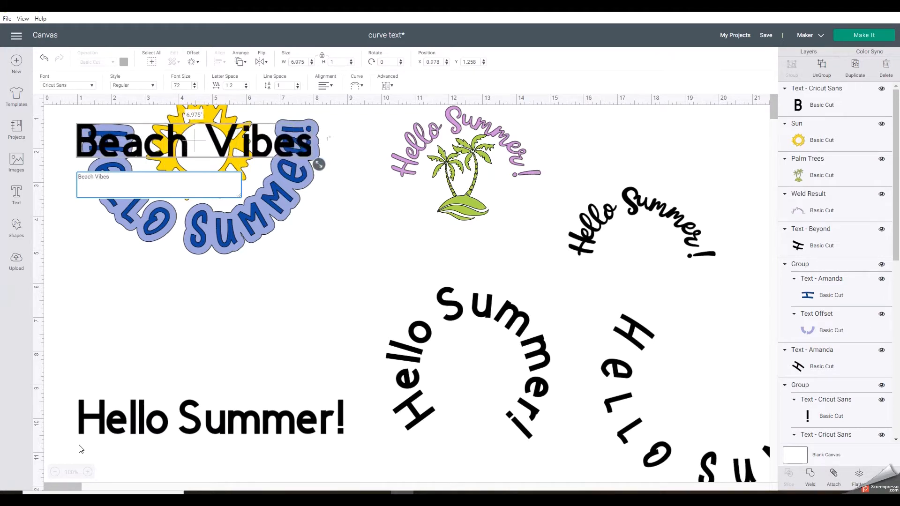
key("Return")
left_click(230, 143)
left_click_drag(225, 141, 243, 306)
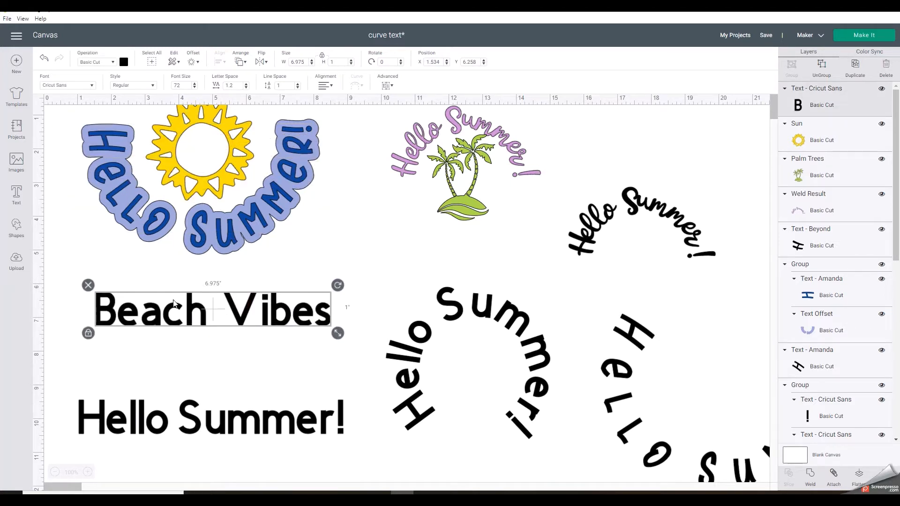
Find the Amanda font and apply it to the Beach Vibes text
left_click(92, 88)
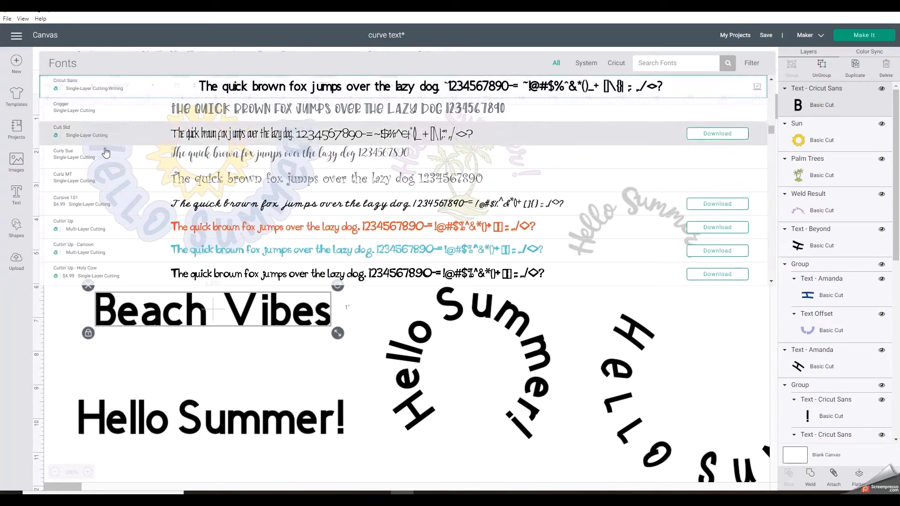
scroll(106, 161, "down", 4)
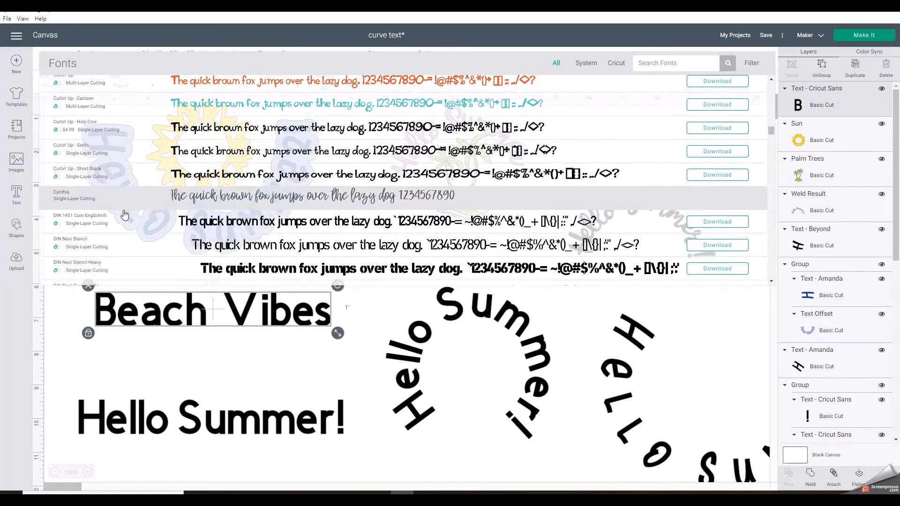
left_click(676, 60)
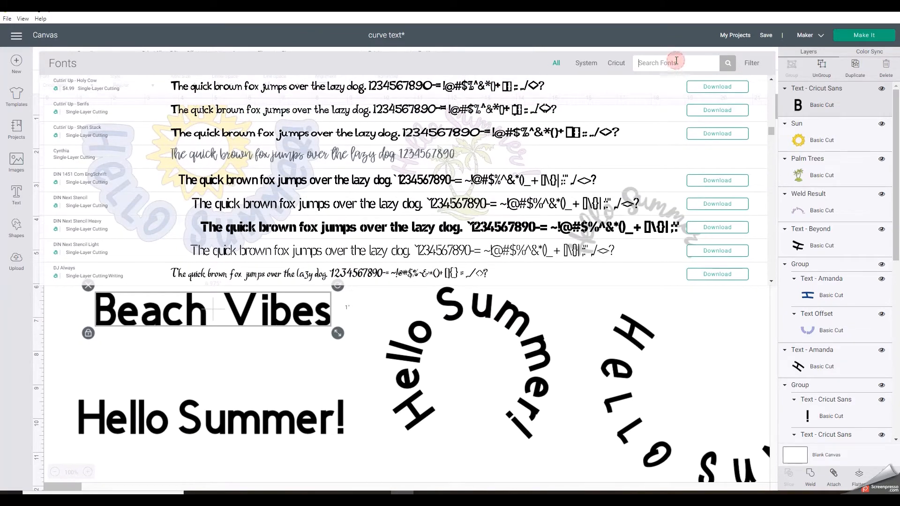
type("amanda")
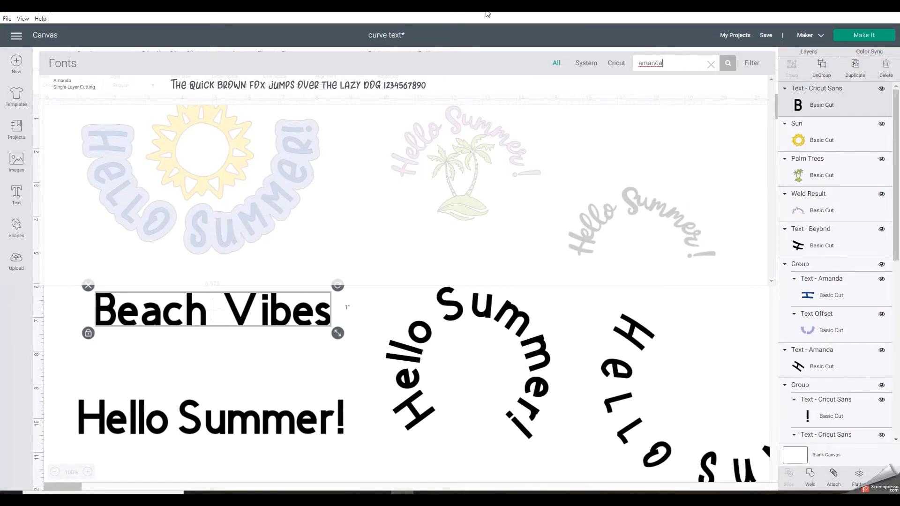
left_click(438, 93)
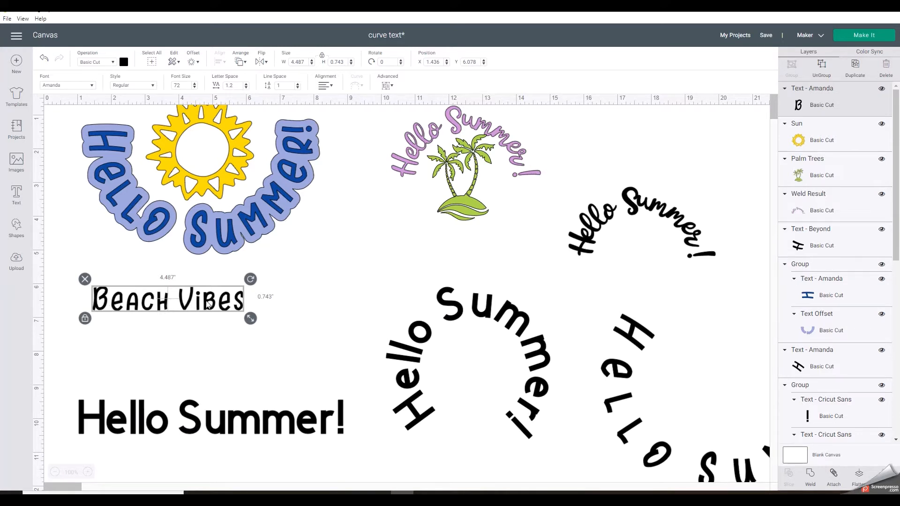
Reposition the Beach Vibes text slightly below the sun design and curve it into an upward arch with a diameter of 3.115
left_click_drag(209, 304, 220, 315)
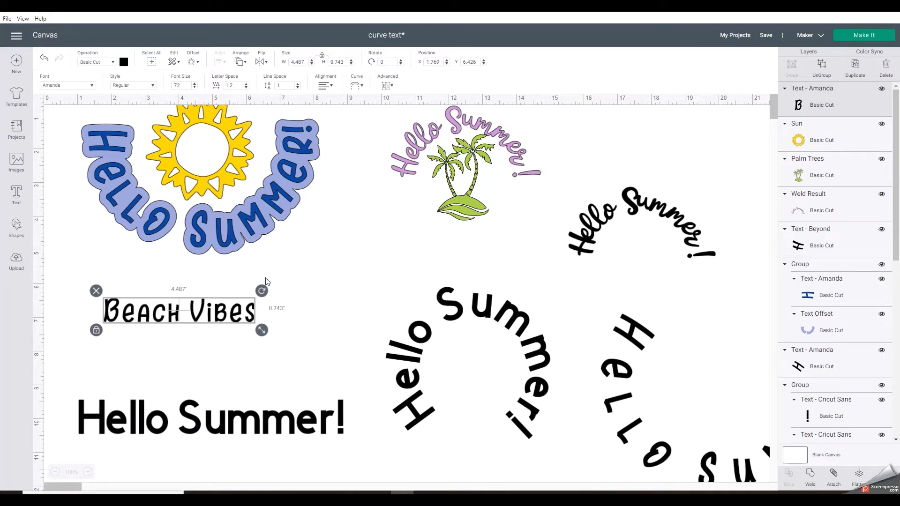
left_click_drag(228, 322, 243, 304)
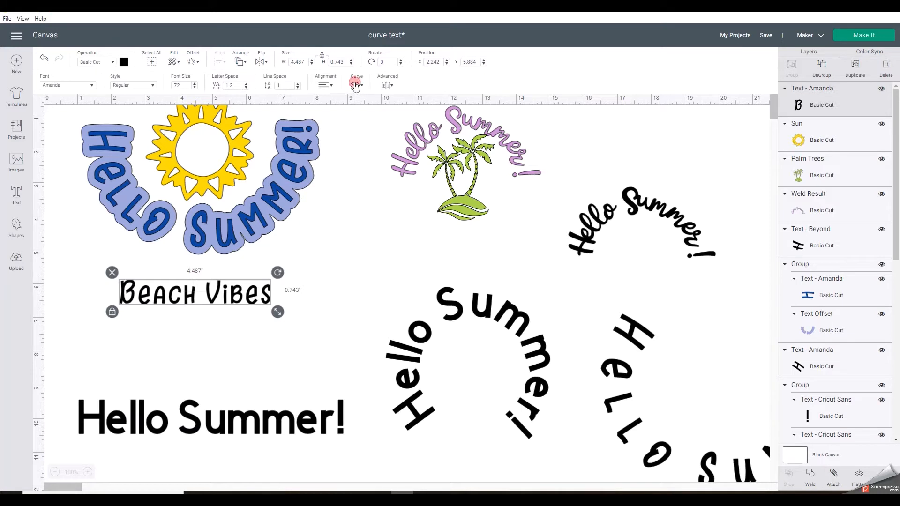
left_click(356, 86)
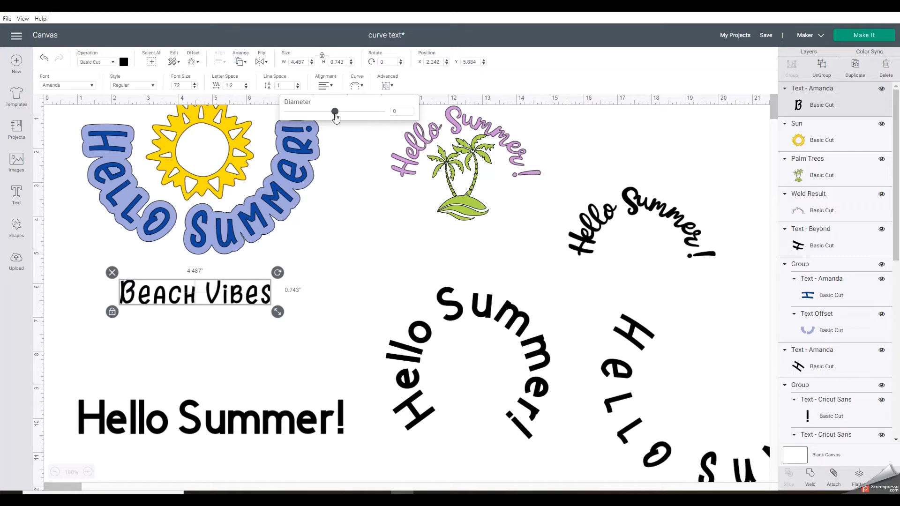
left_click_drag(334, 113, 373, 123)
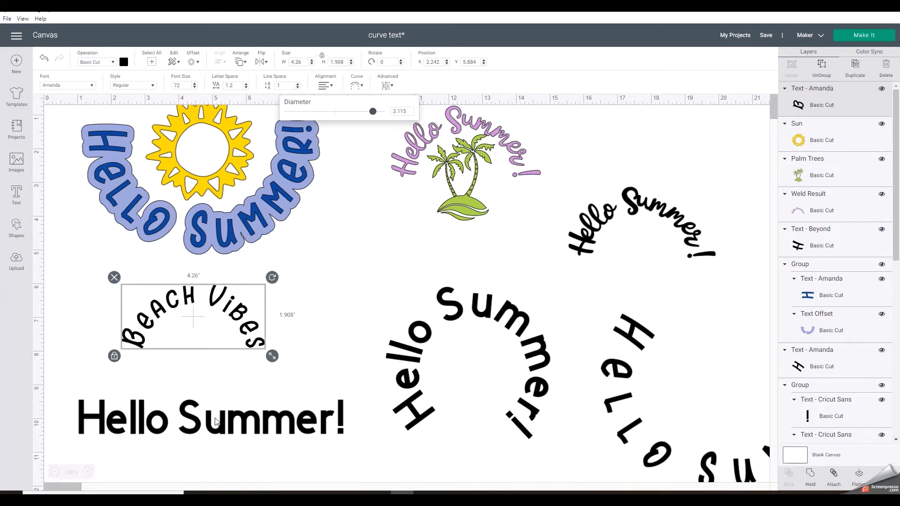
Move the straight Hello Summer! text further down and enlarge the curved Beach Vibes text to about 5.04 inches wide
left_click_drag(215, 420, 210, 472)
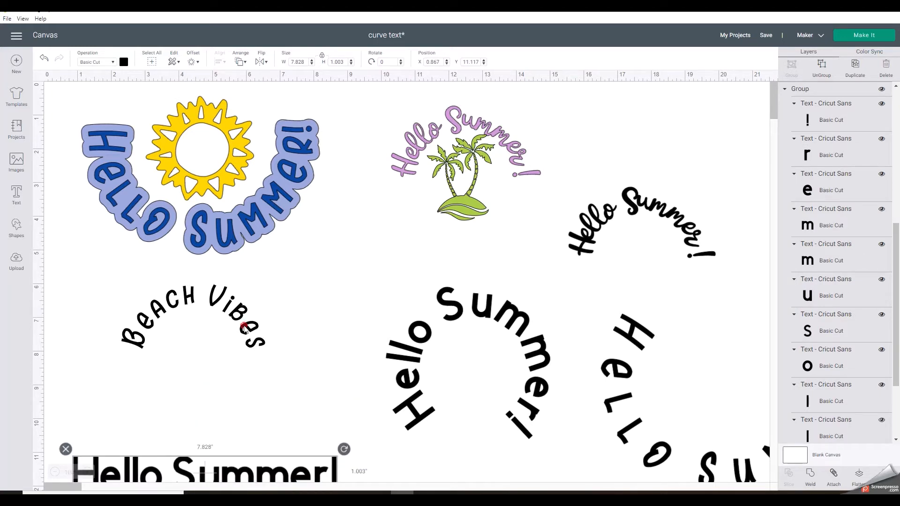
left_click(244, 328)
left_click_drag(273, 359, 281, 373)
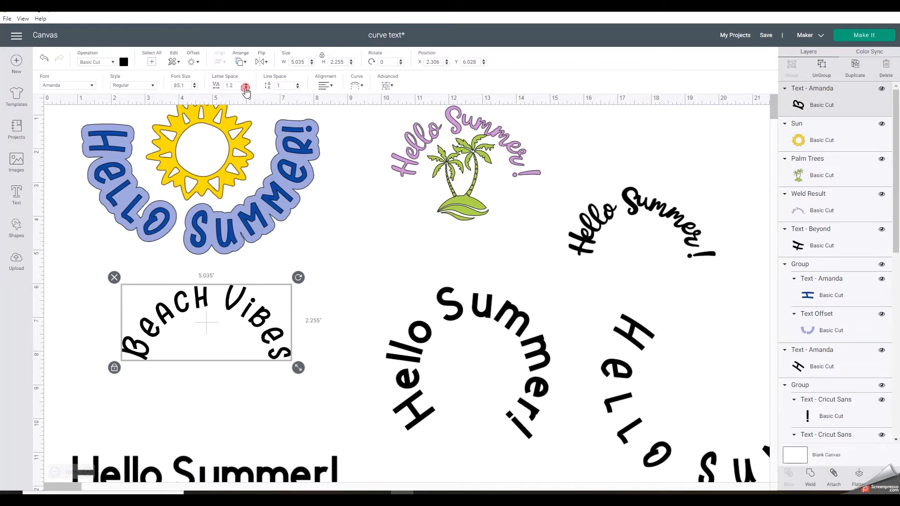
Tighten the Beach Vibes letter spacing to 0.7 and enlarge the text to about 6.14 inches wide, shifting it slightly left
left_click(246, 88)
left_click(246, 88)
left_click(246, 87)
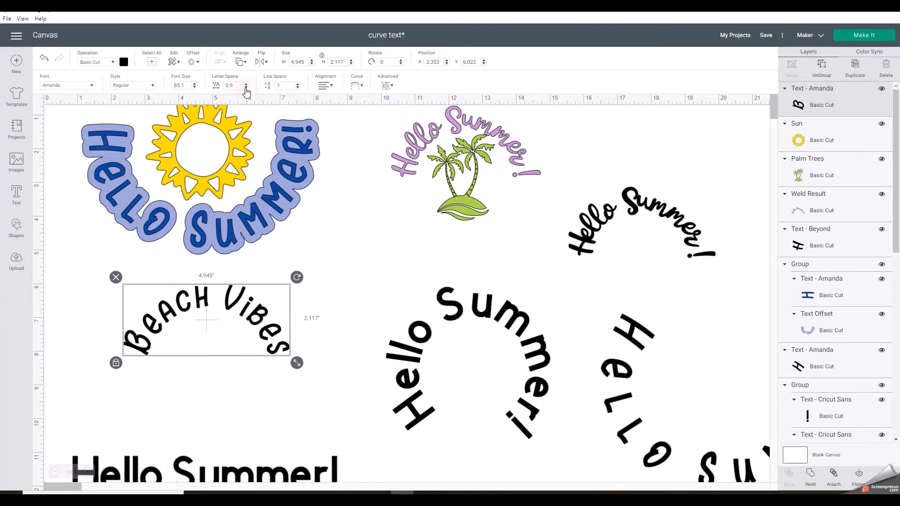
left_click(246, 88)
left_click(246, 87)
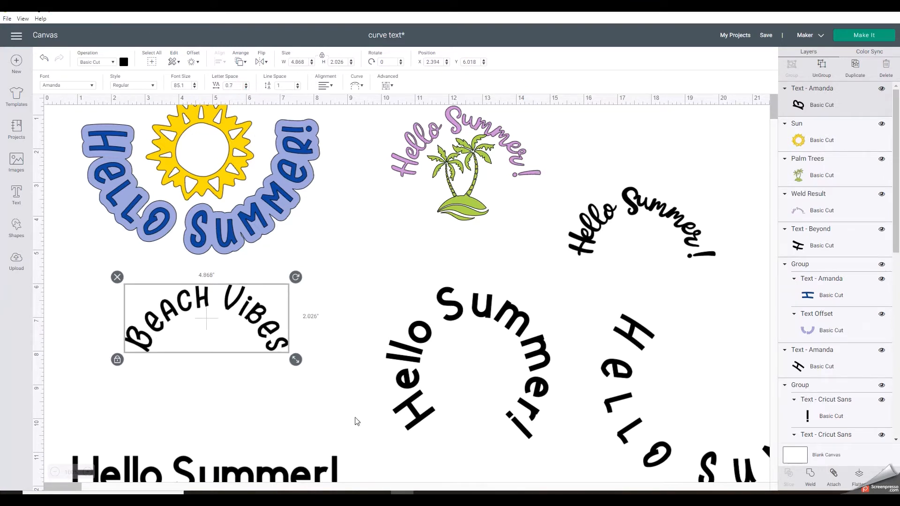
left_click_drag(296, 360, 339, 378)
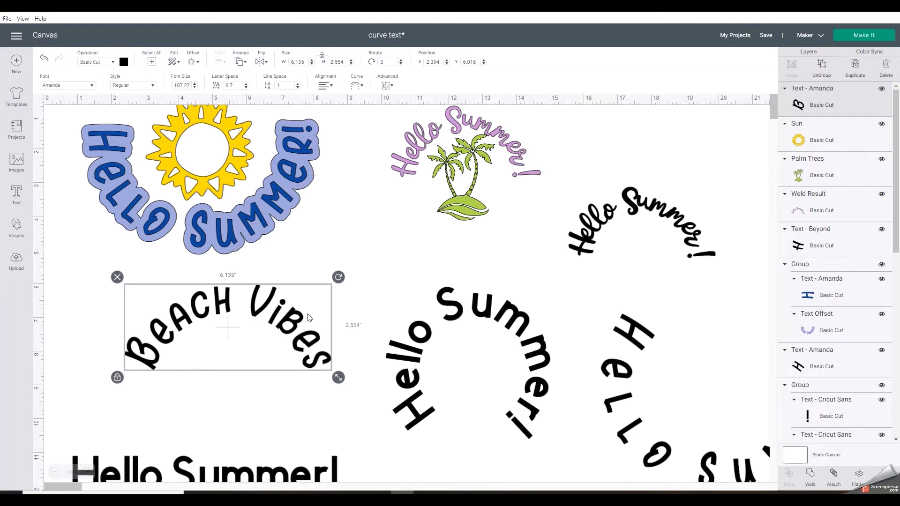
left_click_drag(285, 319, 274, 318)
Try a capital I in place of the lowercase i in "Vibes", and restore the lowercase letter
double_click(271, 317)
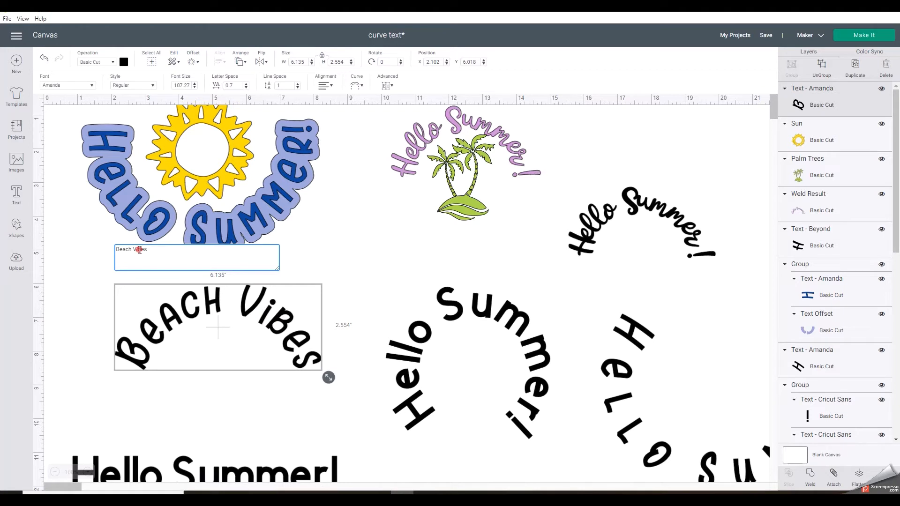
key("BackSpace")
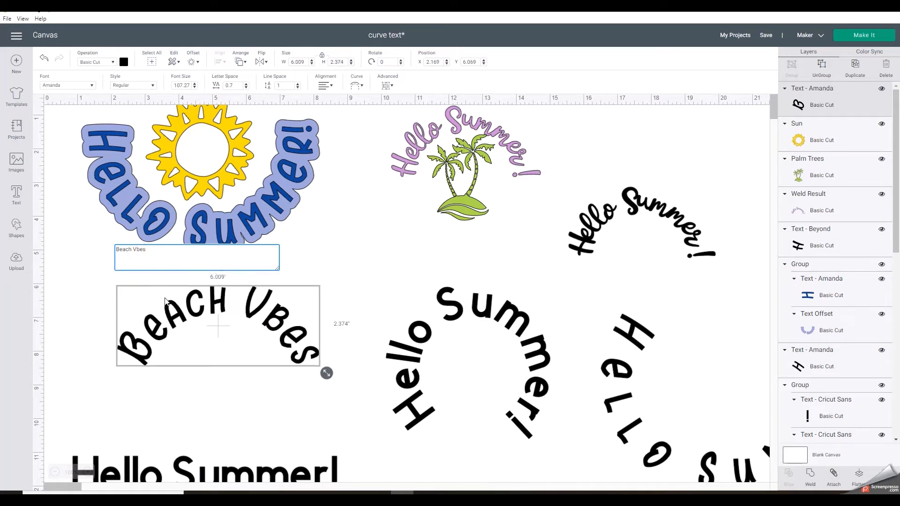
type("I")
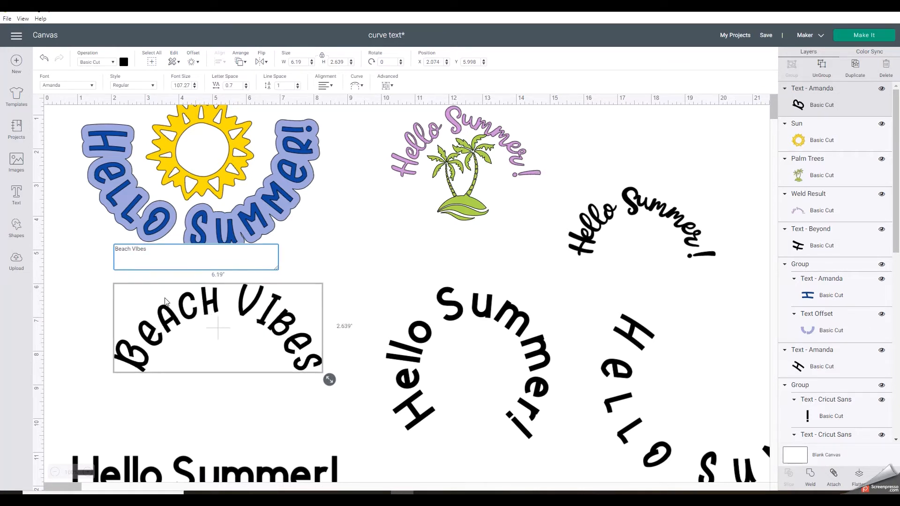
key("BackSpace")
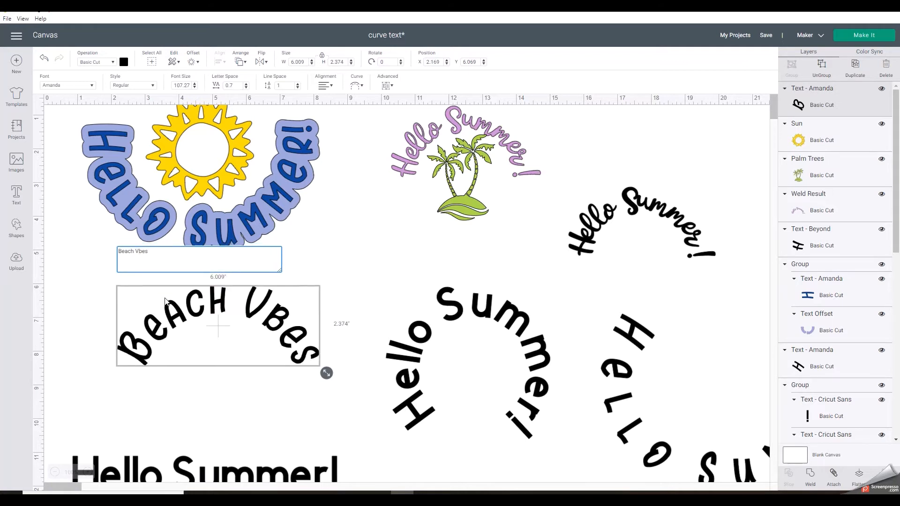
type("i")
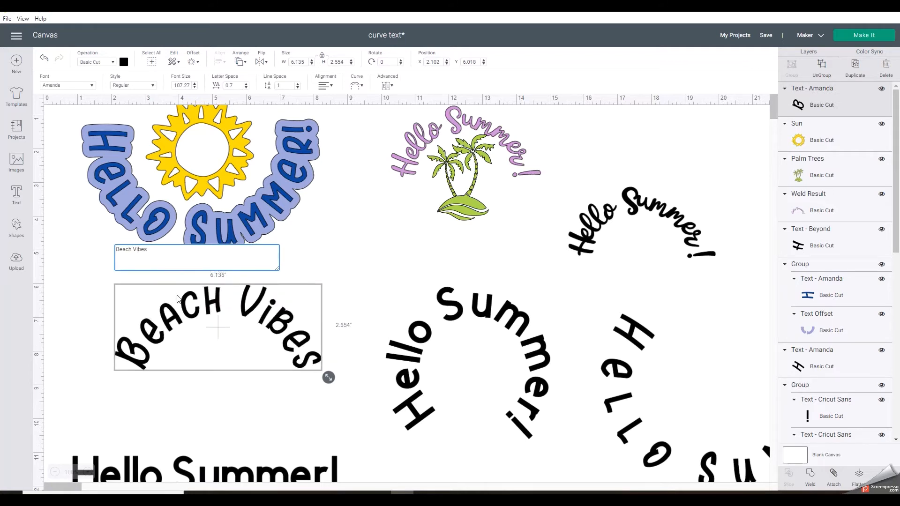
left_click(248, 416)
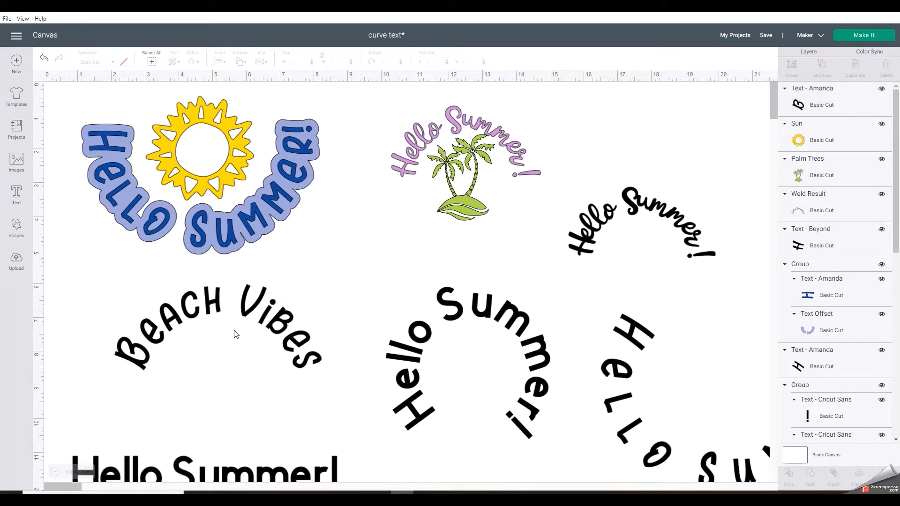
Create a welded offset with rounded corners around the Beach Vibes text at a distance of 0.208 in
left_click(259, 310)
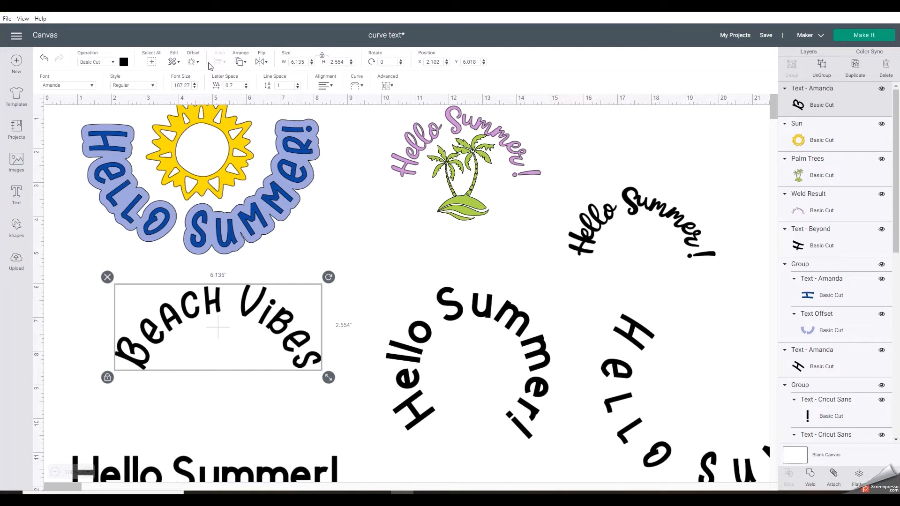
left_click(189, 63)
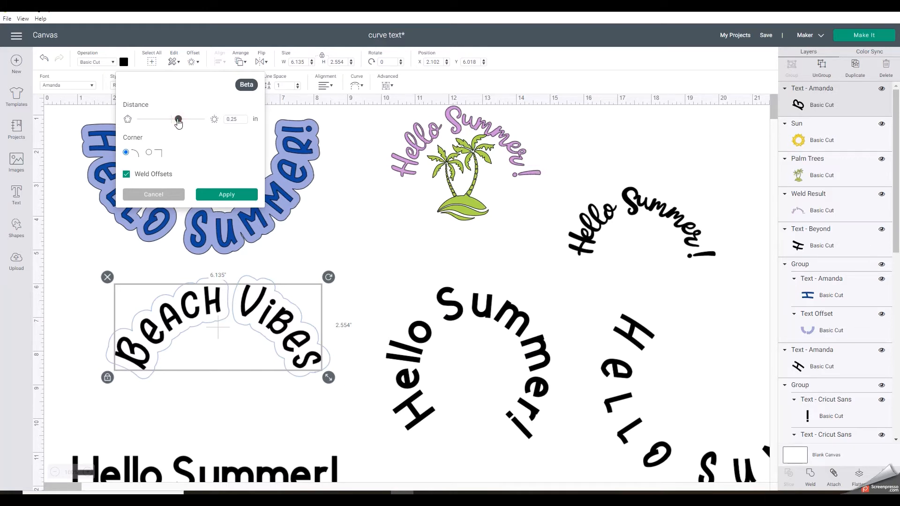
left_click_drag(178, 121, 176, 121)
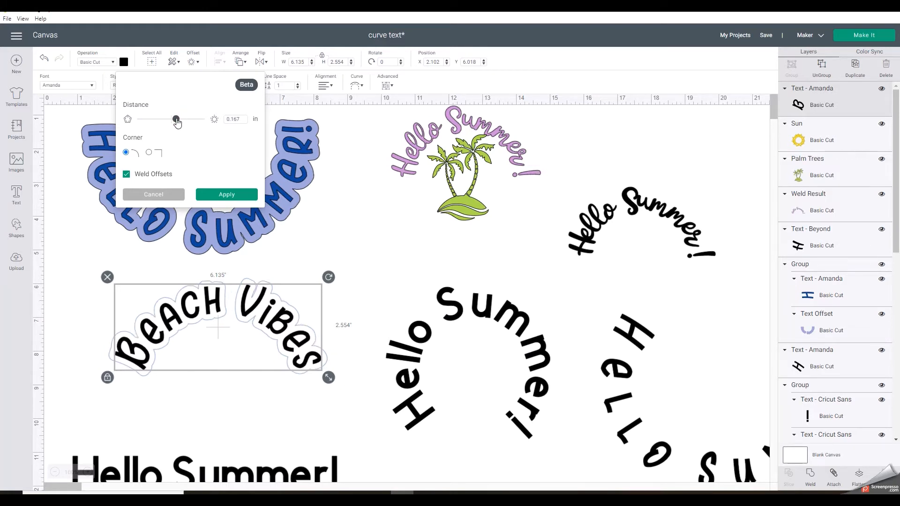
left_click_drag(177, 122, 187, 125)
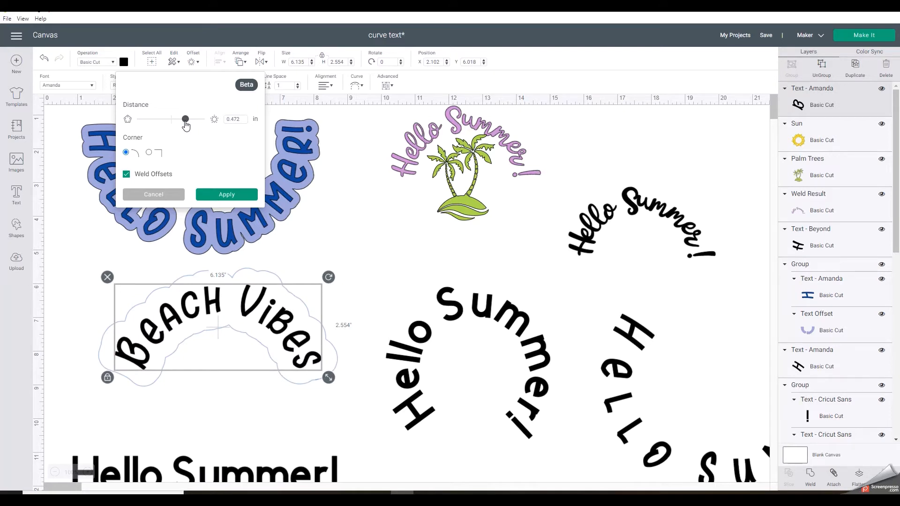
left_click_drag(186, 124, 179, 124)
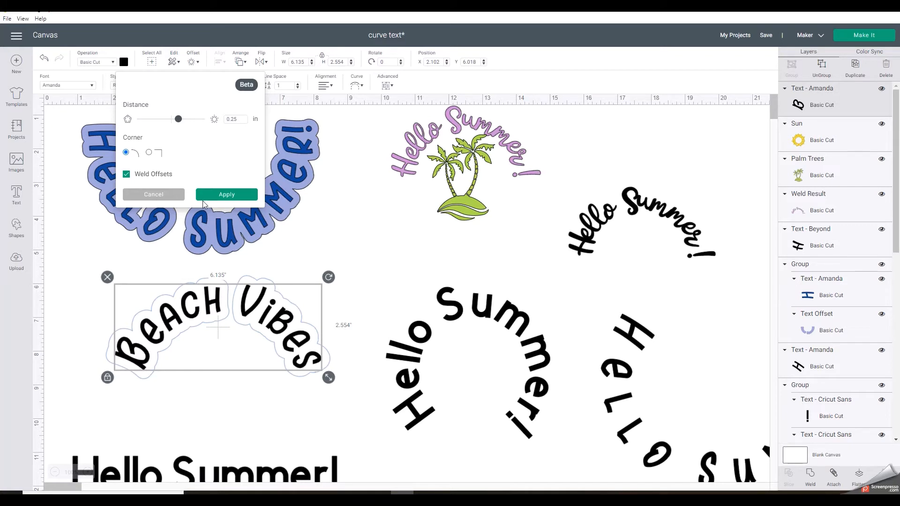
left_click_drag(180, 123, 178, 120)
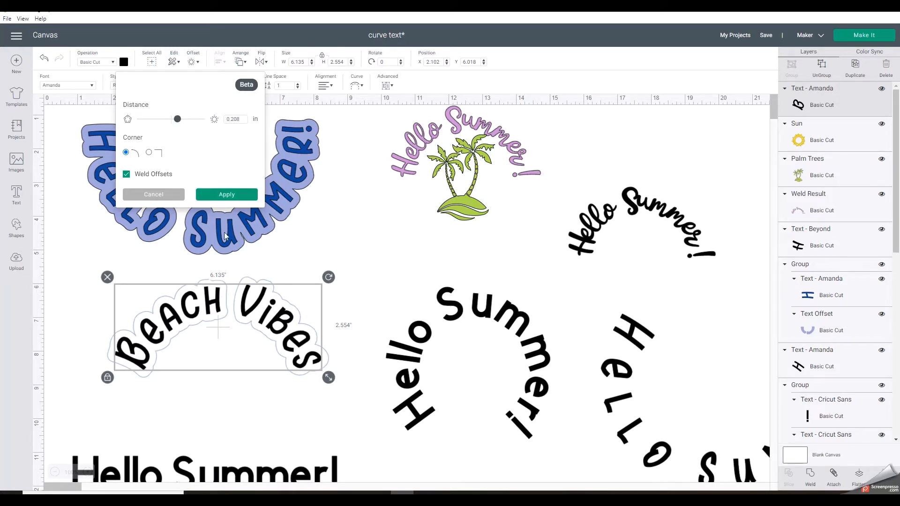
left_click(218, 195)
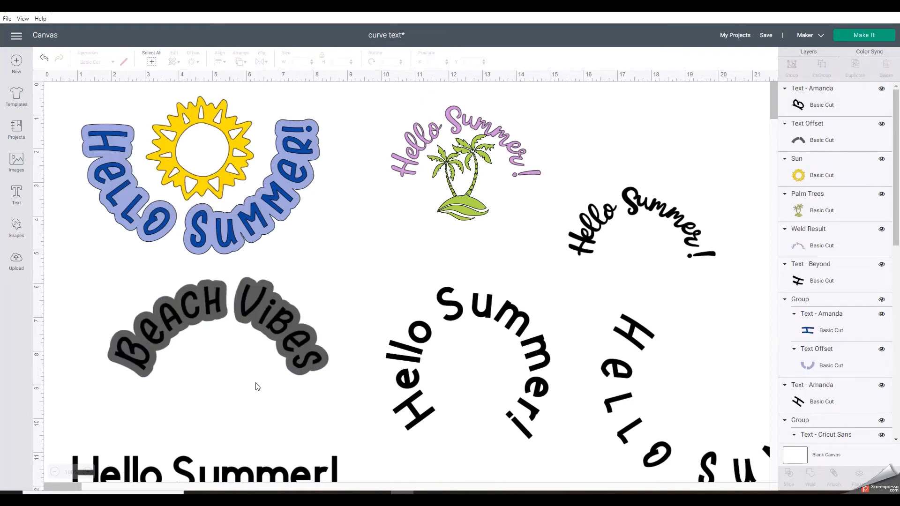
Recolor the offset layer behind the Beach Vibes text to light blue #90caf8
left_click(262, 334)
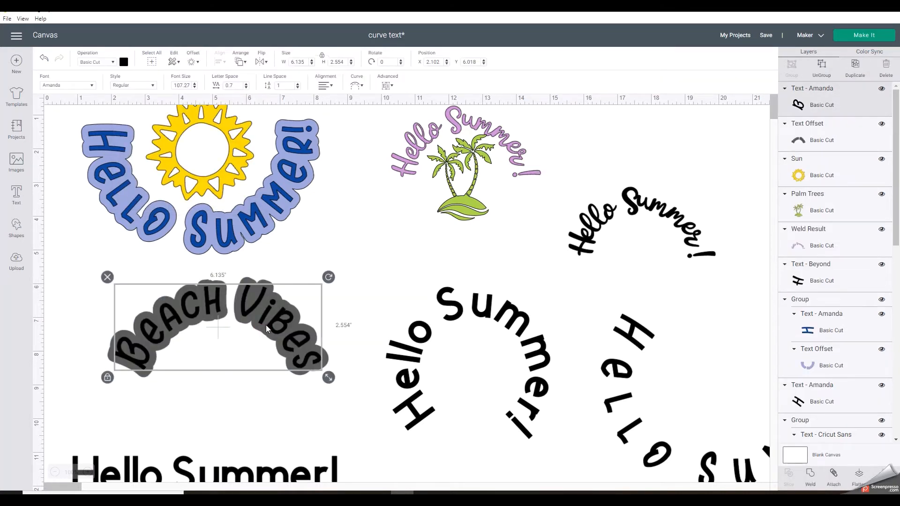
left_click(821, 140)
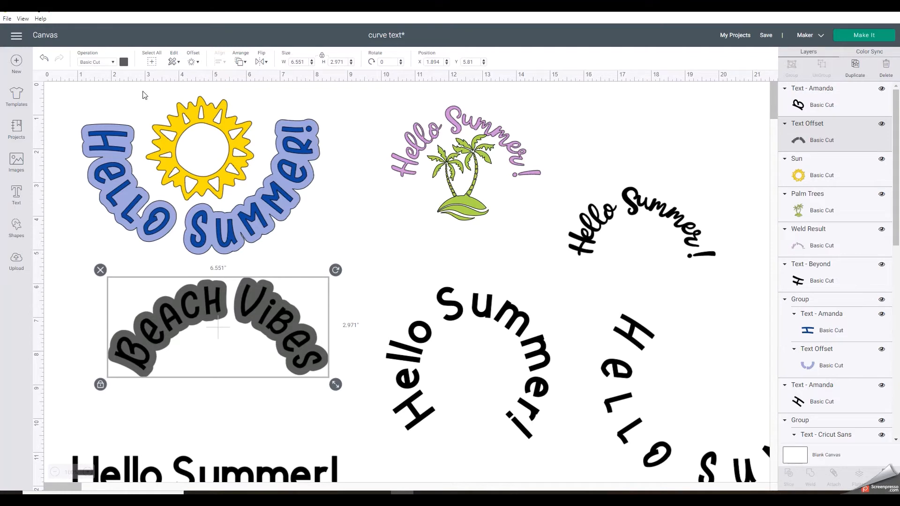
left_click(123, 61)
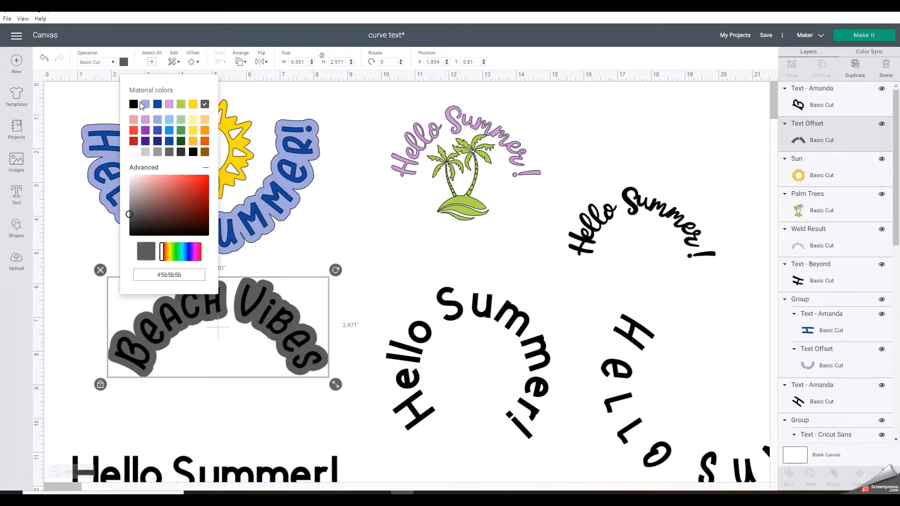
left_click(170, 120)
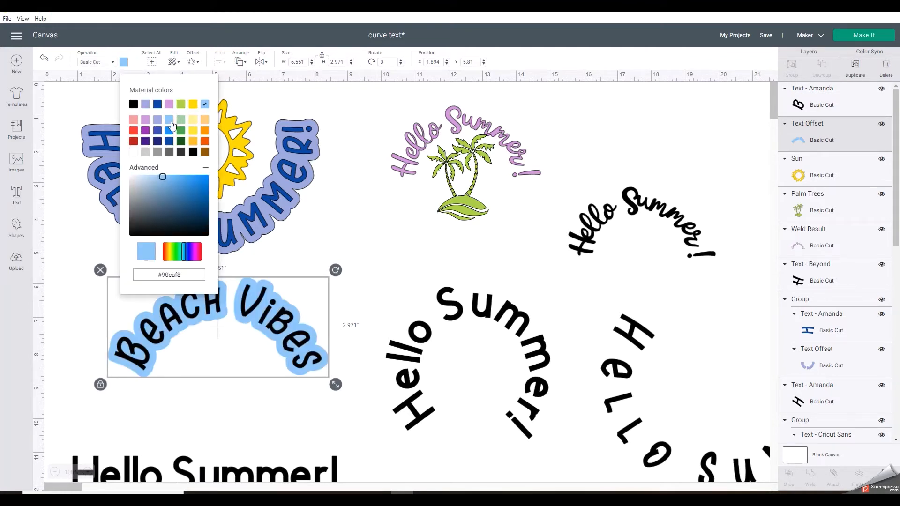
Recolor the Beach Vibes text layer to blue #3f51b5
left_click(249, 311)
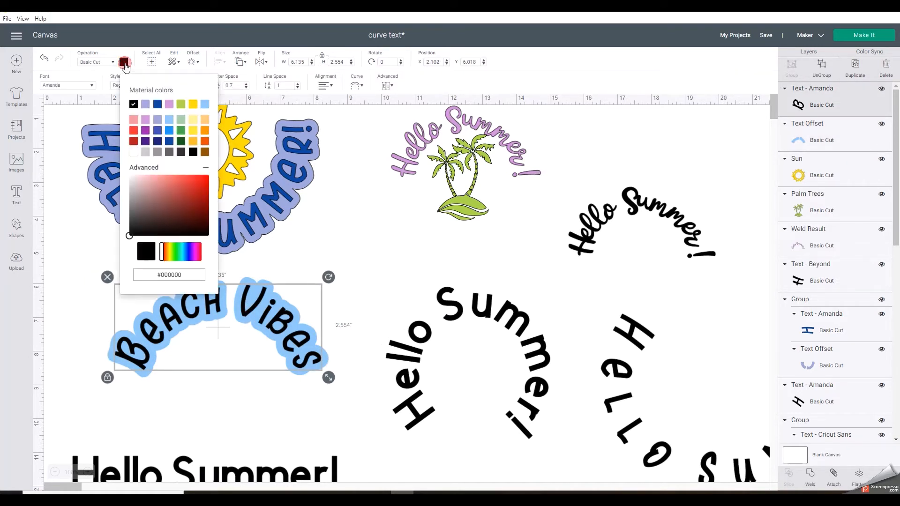
left_click(123, 62)
left_click(157, 130)
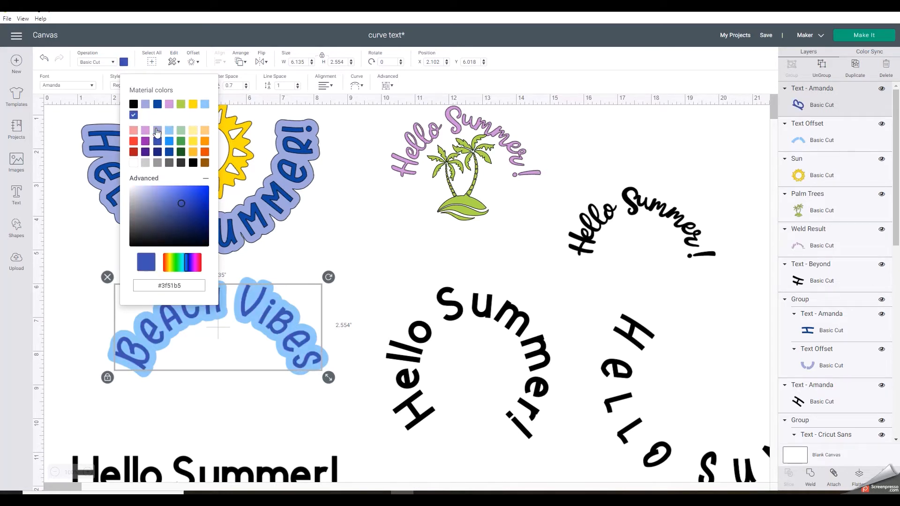
left_click(240, 421)
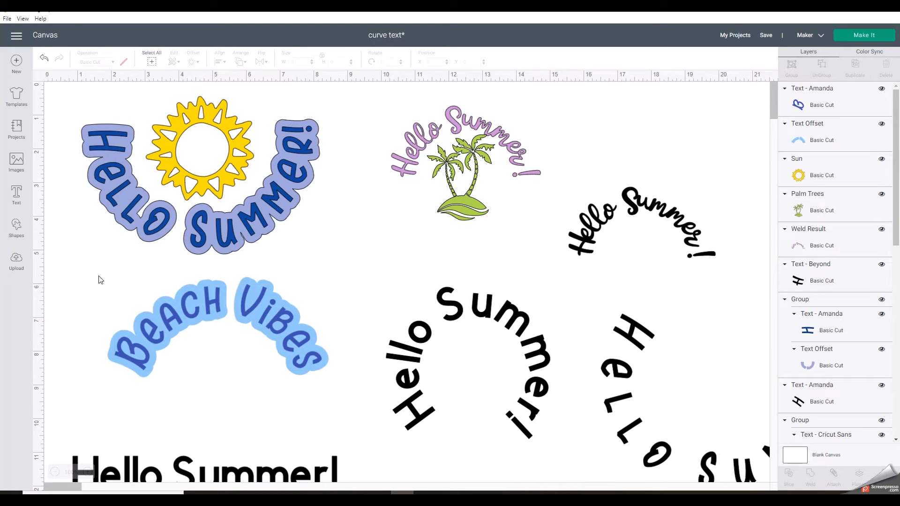
Group the Beach Vibes text with its offset and move the group to the right of the palm tree design
left_click_drag(99, 276, 356, 400)
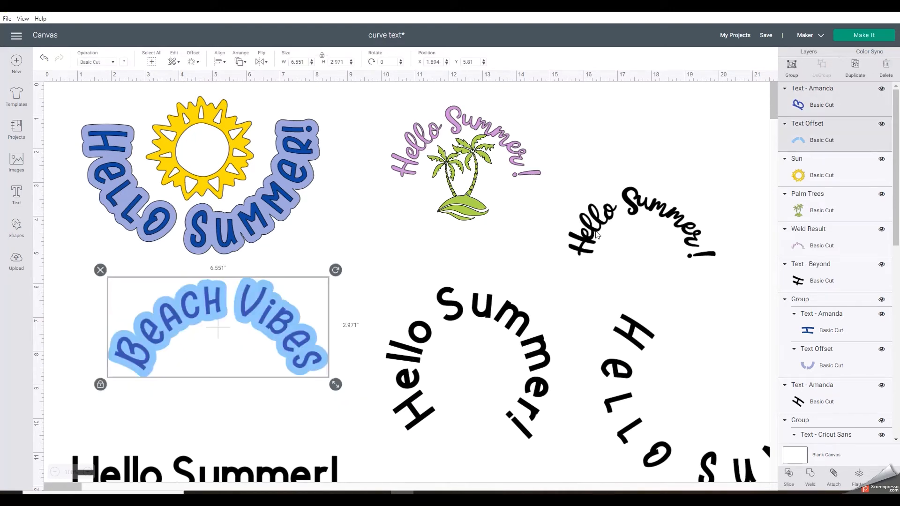
left_click(790, 66)
left_click_drag(195, 298, 630, 112)
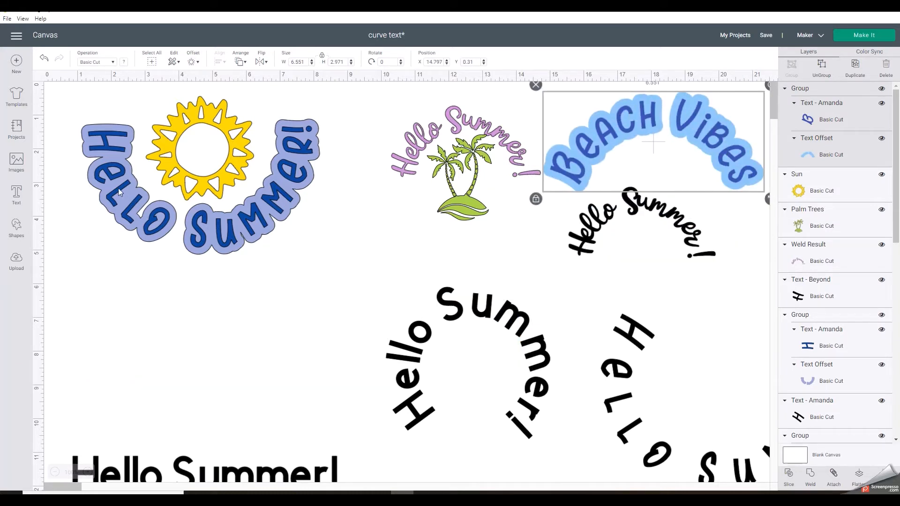
Add a new "Beach Vibes" text and place it in the empty area below the Hello Summer! sun design
left_click(17, 197)
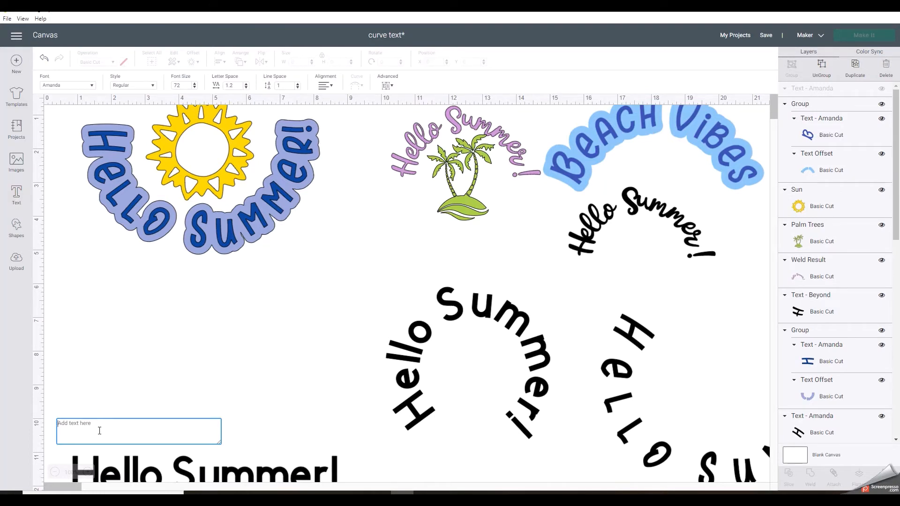
type("Beac")
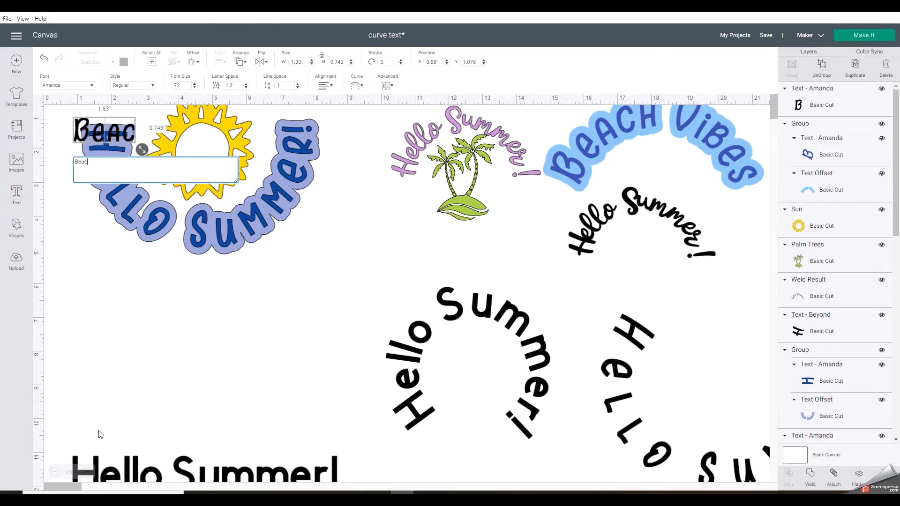
type("h")
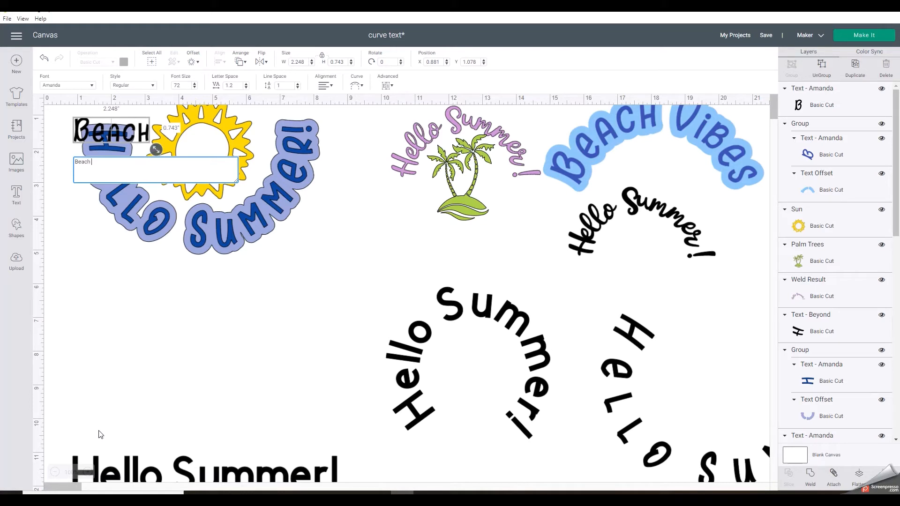
type(" Vibe")
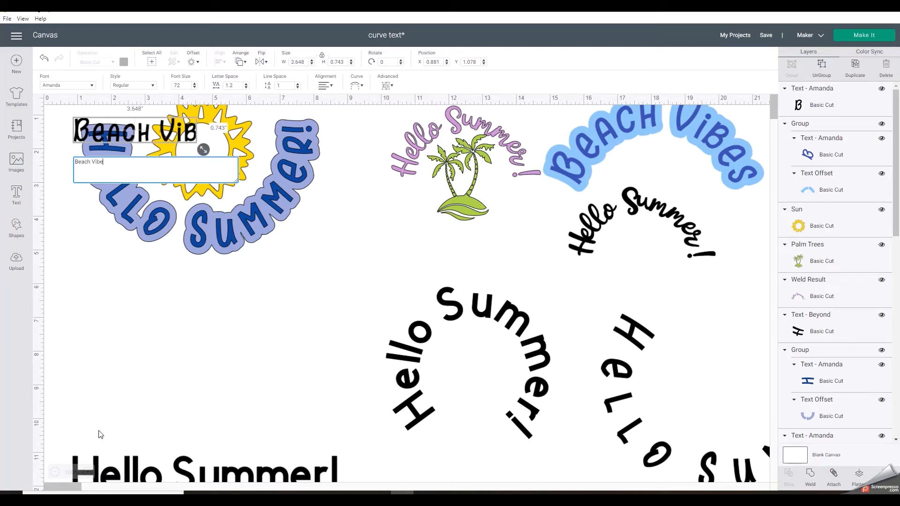
type("s")
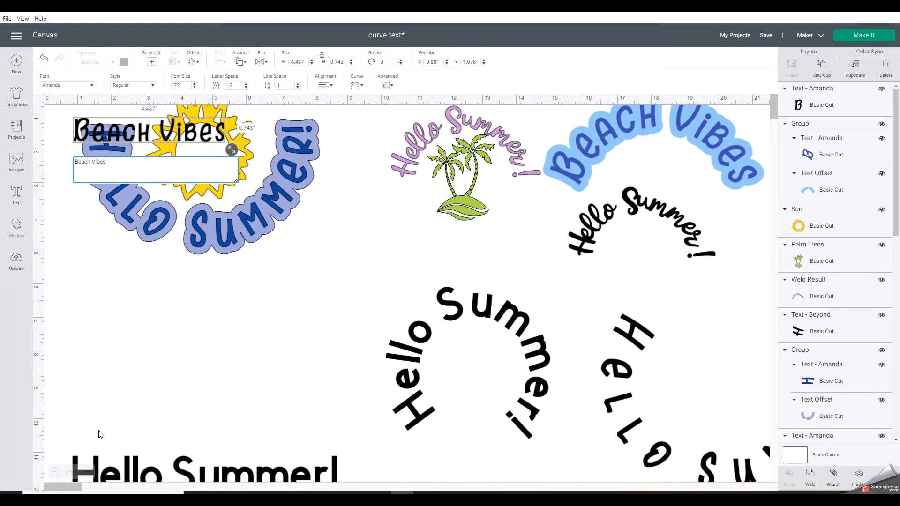
left_click(141, 332)
left_click_drag(152, 135, 192, 313)
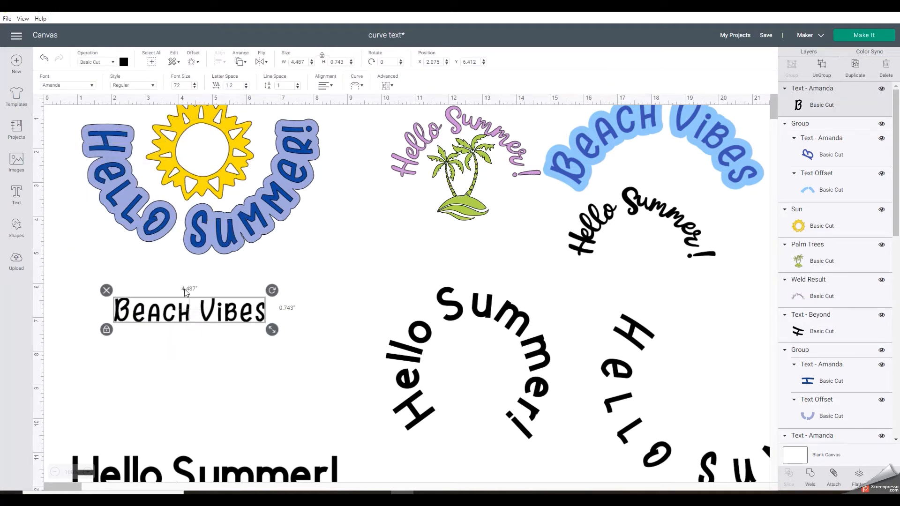
Change the font of the new Beach Vibes text to Beyond
left_click(92, 86)
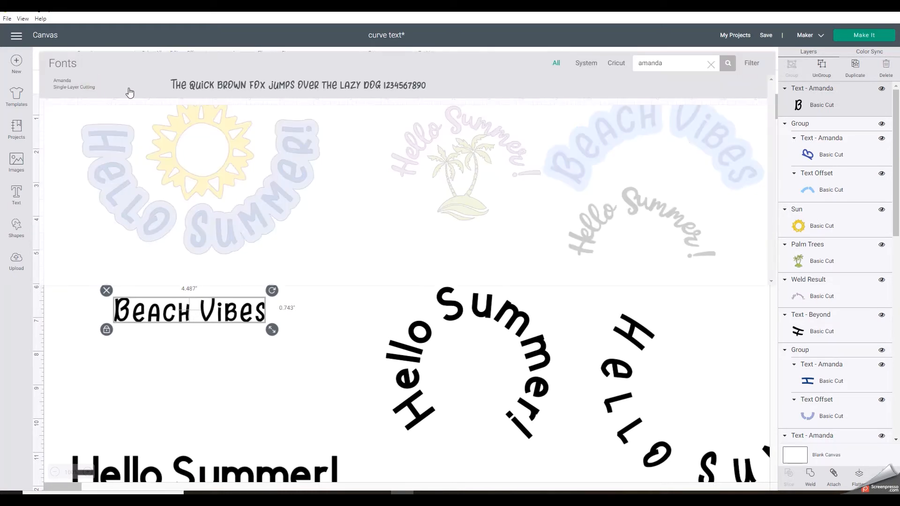
left_click(710, 65)
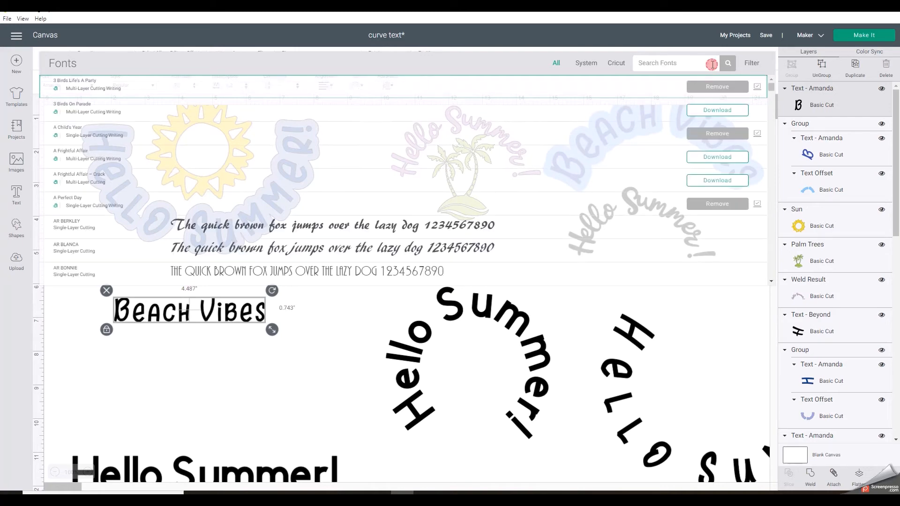
type("beyond")
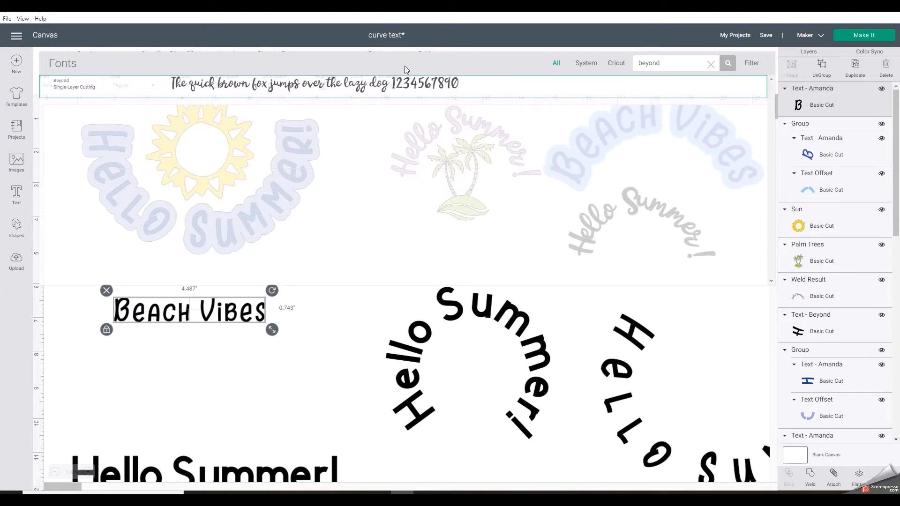
left_click(367, 89)
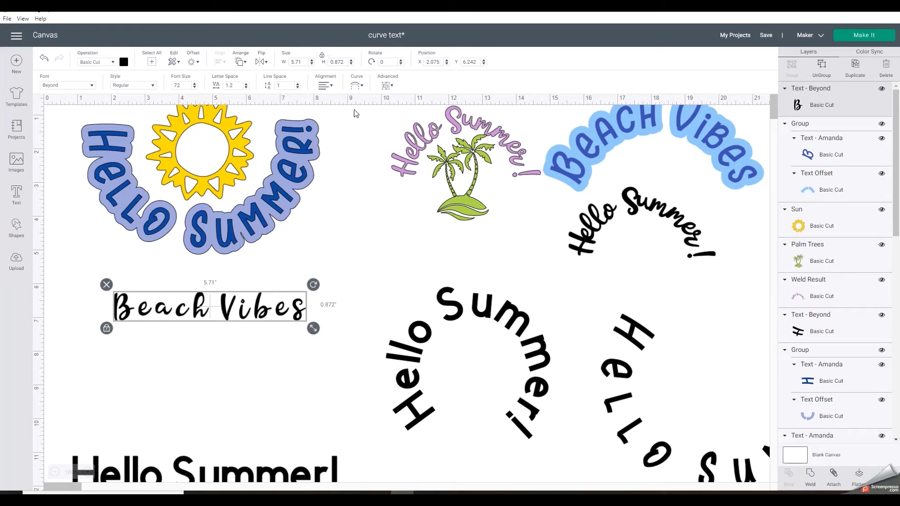
Curve the script Beach Vibes text into an upward arch with a diameter of 4.715
left_click(356, 86)
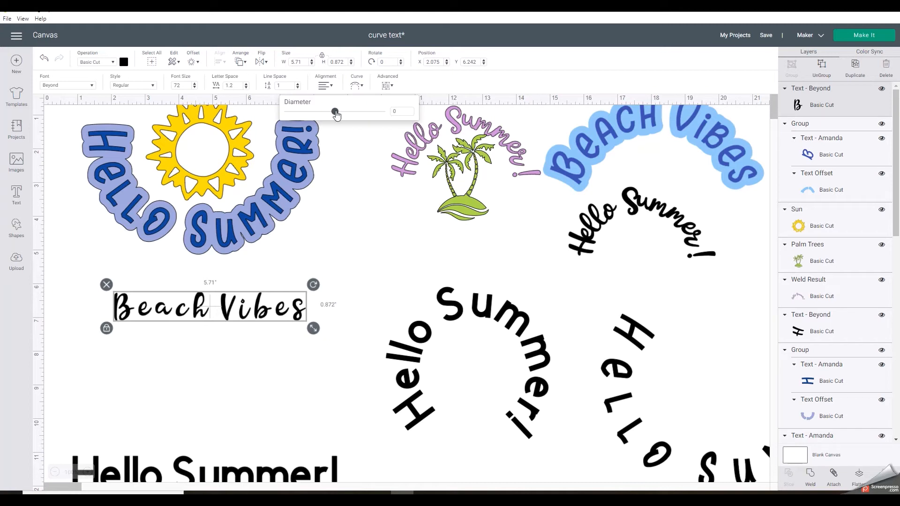
left_click_drag(334, 112, 370, 113)
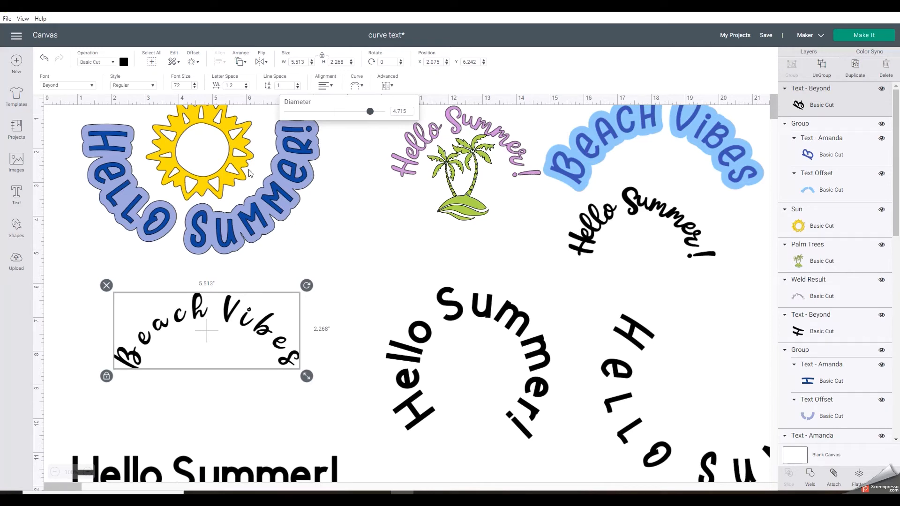
left_click(341, 165)
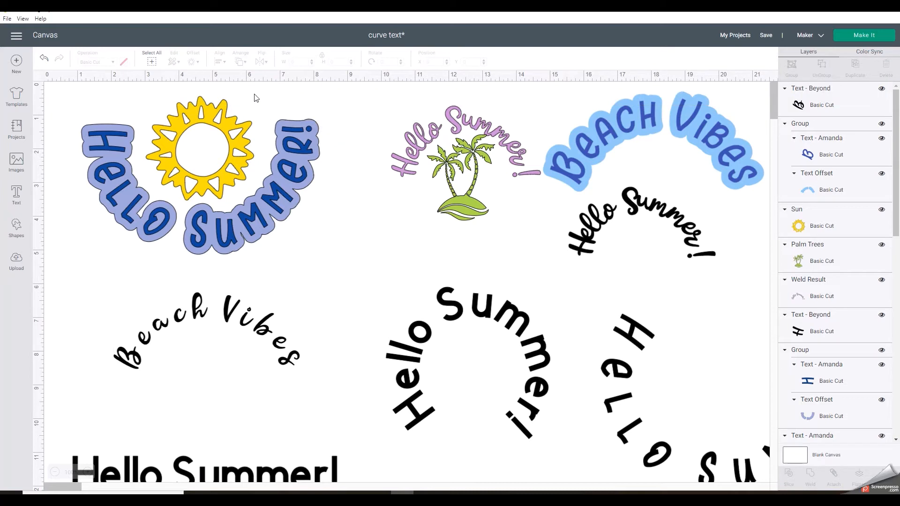
Reduce the letter spacing of the script Beach Vibes text to -1.1
left_click(188, 298)
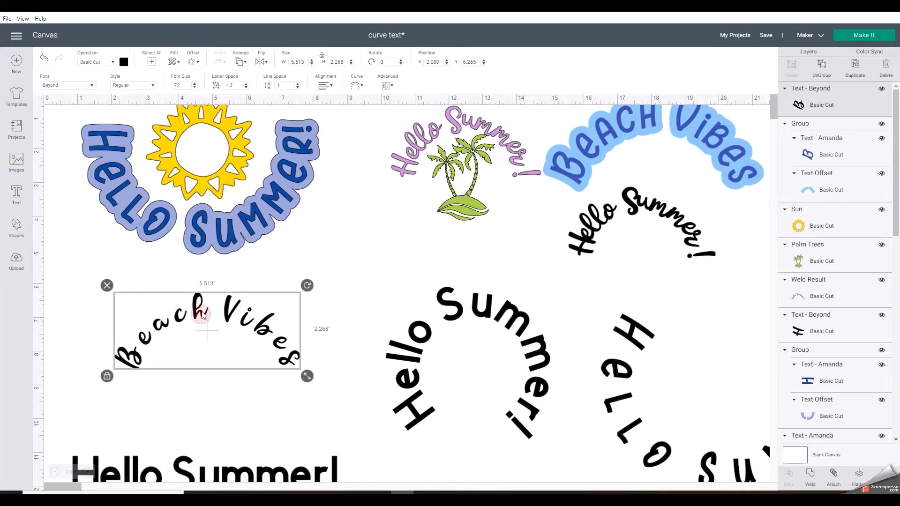
left_click(247, 88)
left_click(246, 88)
left_click(247, 88)
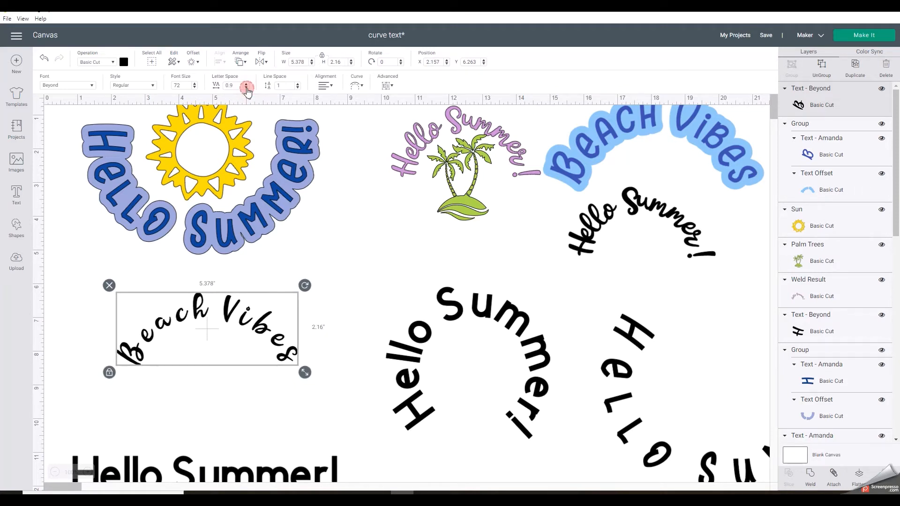
left_click(247, 87)
left_click(247, 87)
left_click(247, 87)
left_click(247, 88)
left_click(246, 87)
left_click(246, 88)
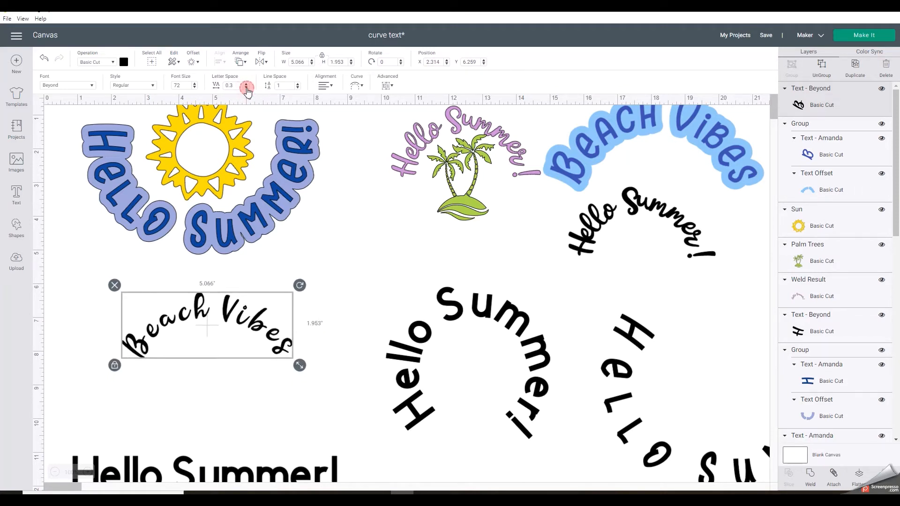
left_click(247, 88)
left_click(247, 87)
left_click(247, 87)
left_click(247, 87)
left_click(246, 88)
left_click(247, 88)
left_click(246, 88)
left_click(247, 88)
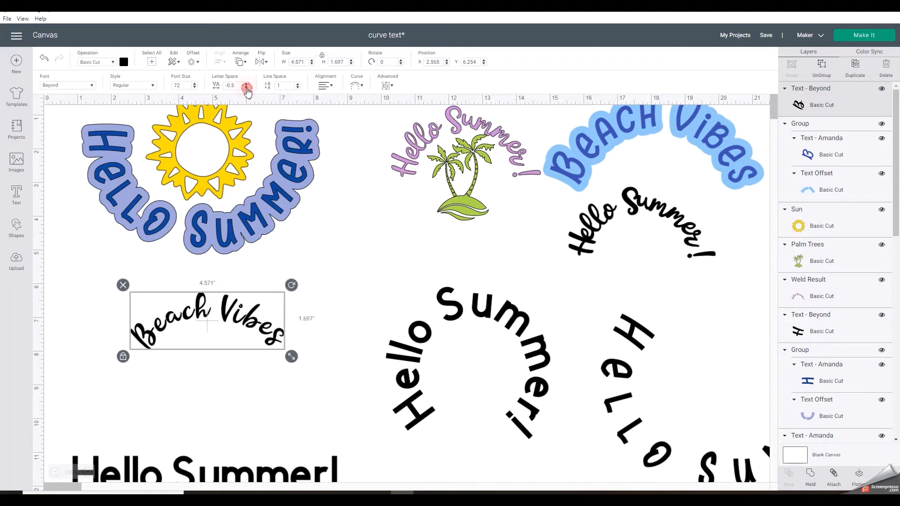
left_click(246, 87)
left_click(247, 88)
left_click(246, 87)
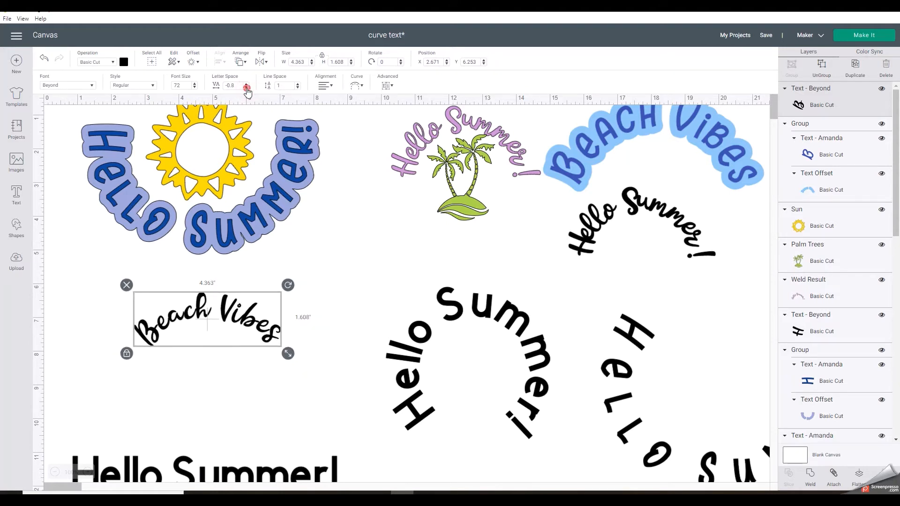
left_click(246, 87)
left_click(246, 87)
left_click(247, 88)
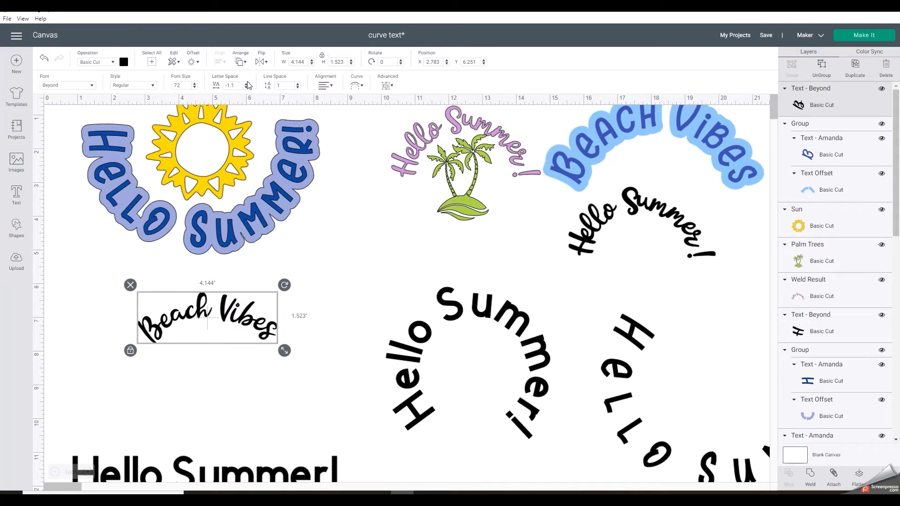
Curve the script Beach Vibes text more tightly and enlarge it to about 6.56 inches wide, centered under the sun design
left_click(358, 87)
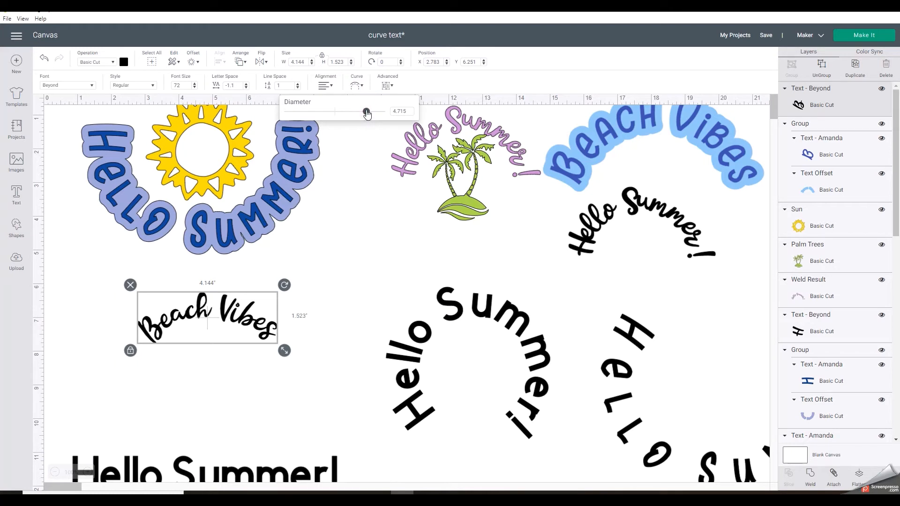
left_click_drag(367, 117, 374, 113)
left_click_drag(280, 362, 368, 404)
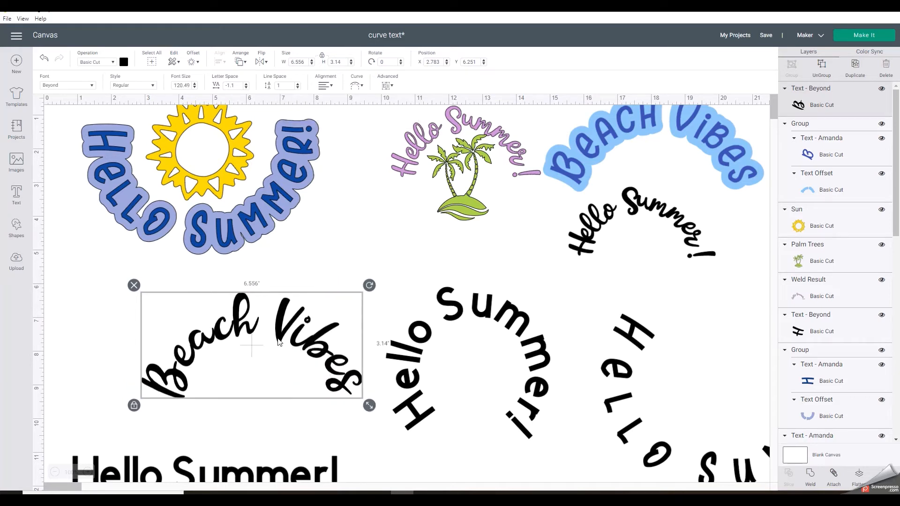
left_click_drag(262, 329, 214, 318)
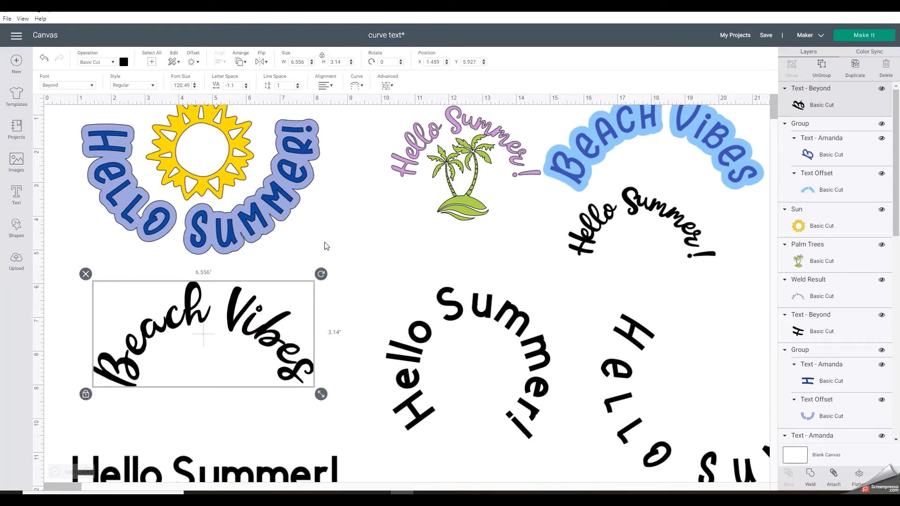
Keep the script Beach Vibes font size at 120.49 and tighten its letter spacing to -1.3
left_click(194, 87)
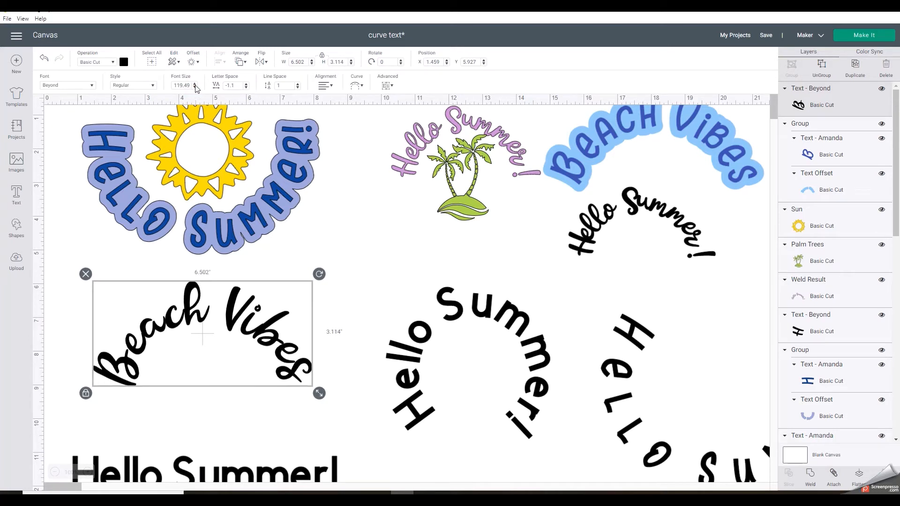
left_click(195, 83)
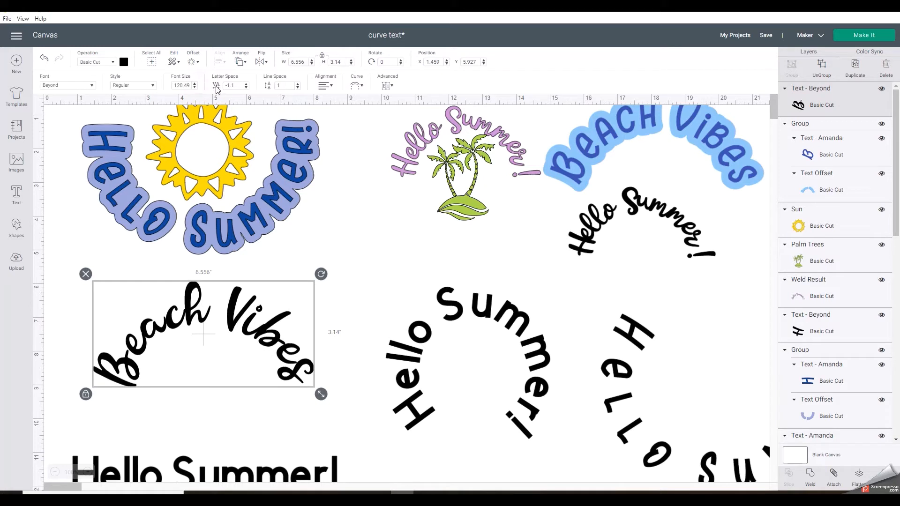
left_click(246, 87)
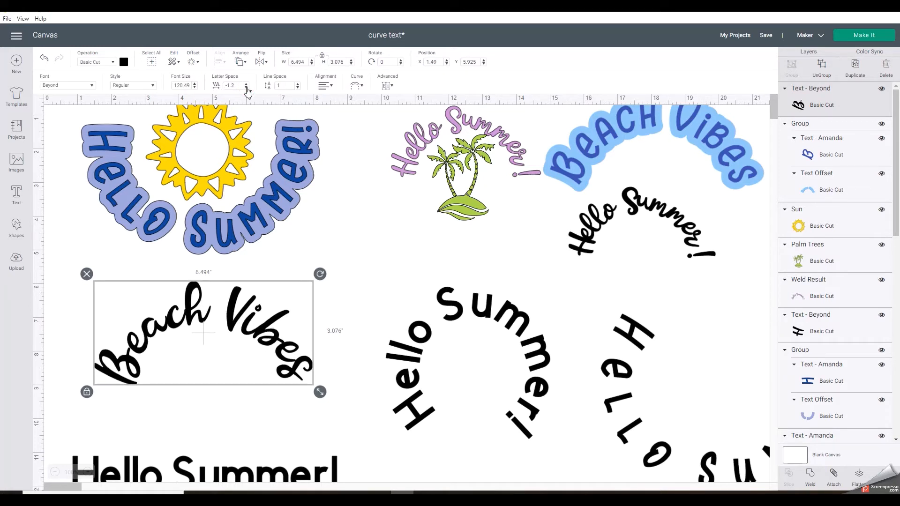
left_click(246, 88)
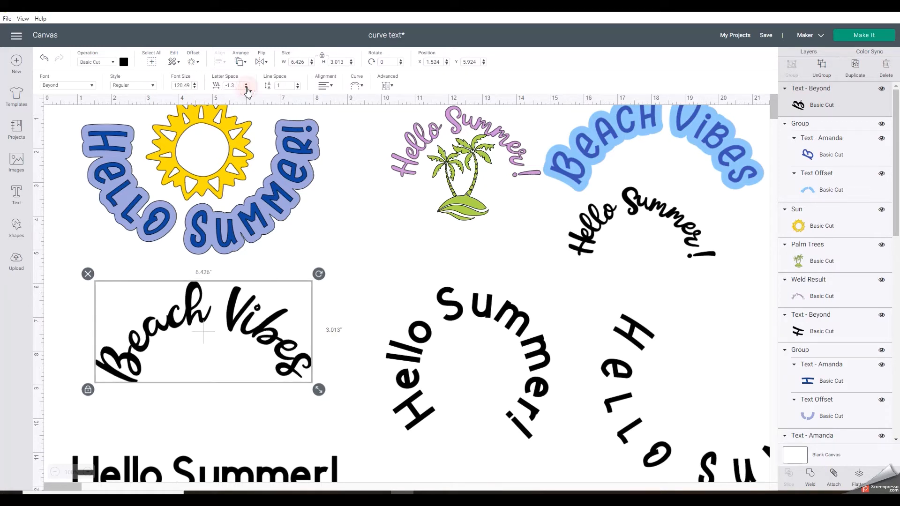
Tighten the script Beach Vibes text's letter spacing to -1.5 and enlarge it to about 6.79 inches wide
left_click(247, 88)
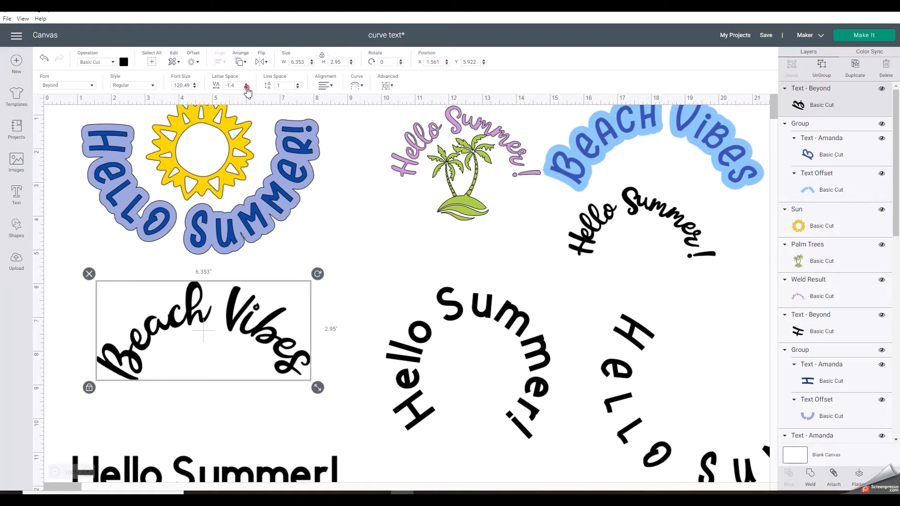
left_click(247, 87)
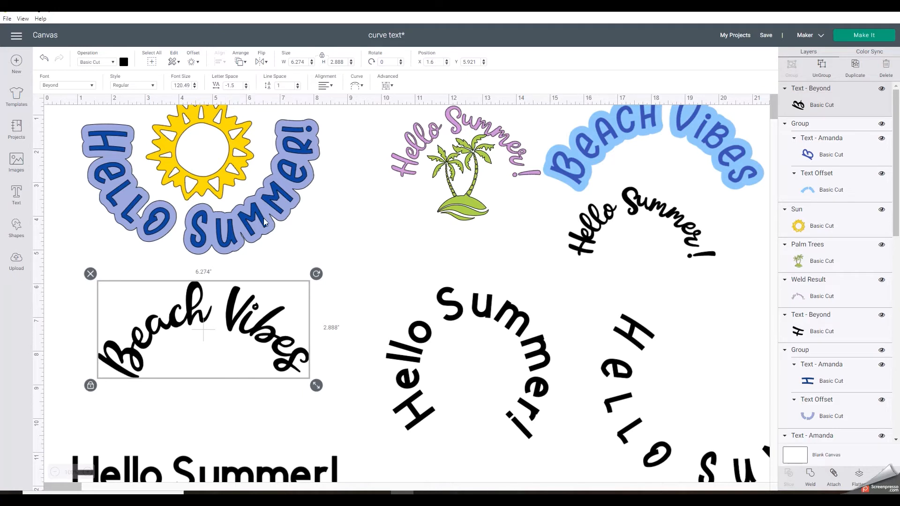
left_click_drag(316, 386, 333, 393)
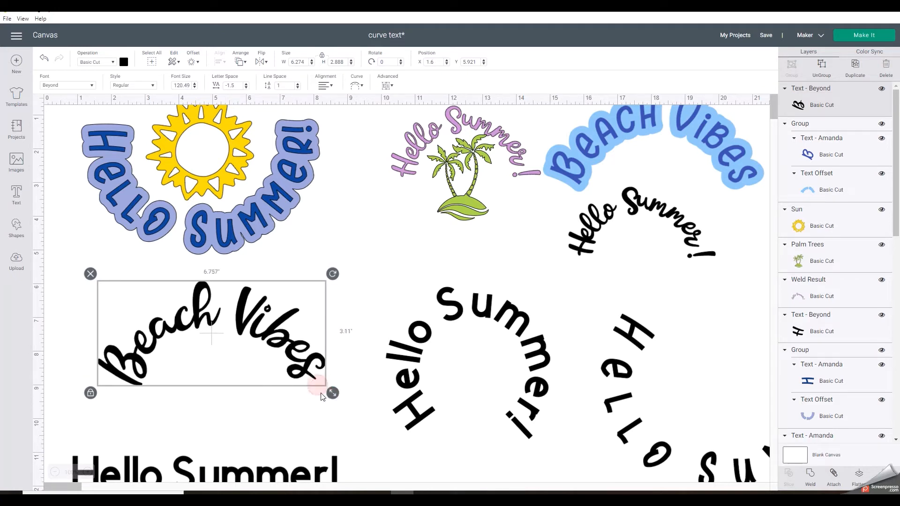
Curve the script Beach Vibes text more tightly, with a diameter of 4.408
left_click(356, 86)
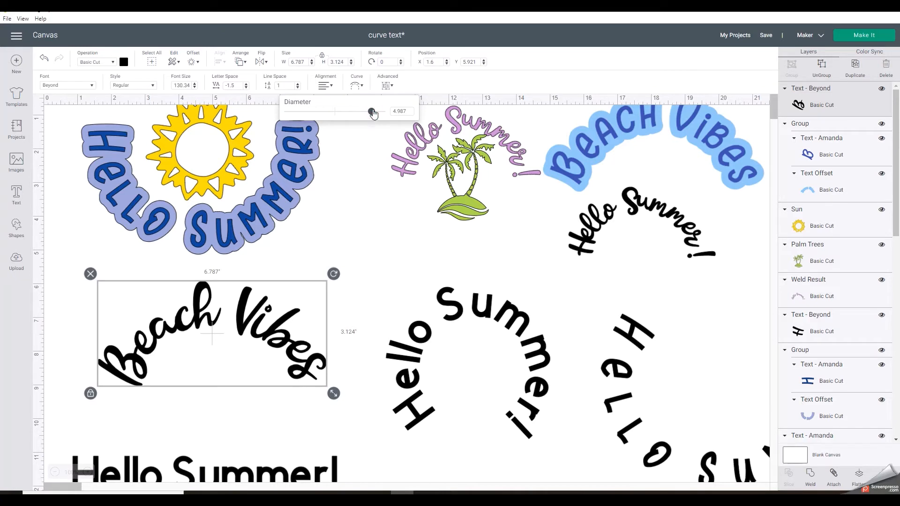
left_click_drag(371, 111, 374, 115)
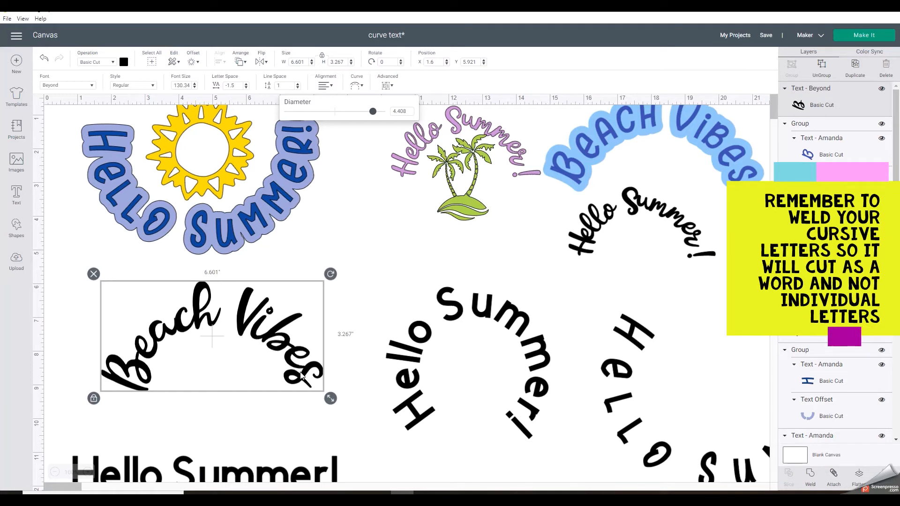
Move the upward-curved plain Hello Summer! text aside, then duplicate the script Beach Vibes text and place the two copies side by side
left_click_drag(417, 331, 691, 322)
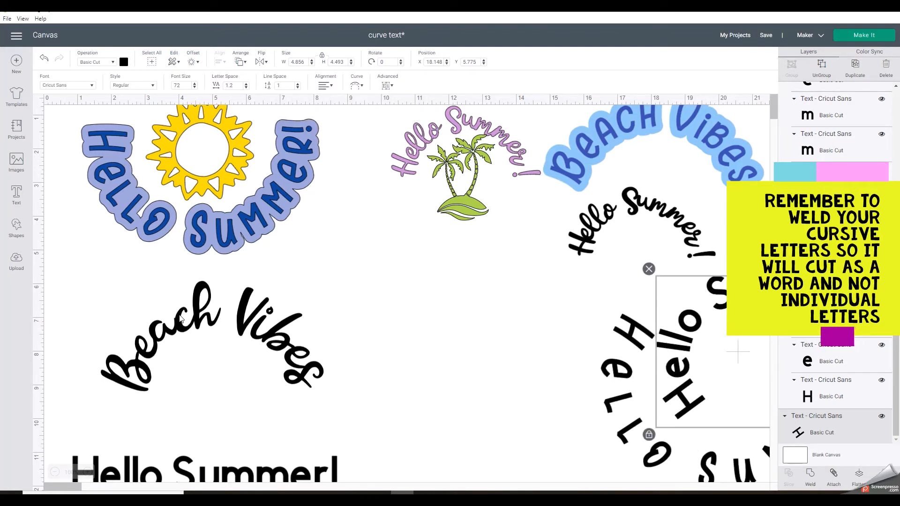
left_click_drag(181, 318, 400, 308)
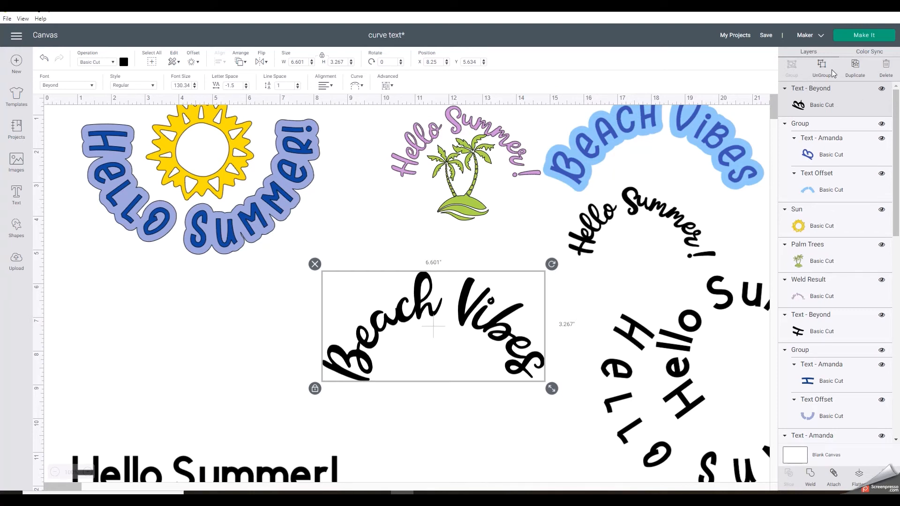
left_click(855, 66)
left_click_drag(476, 328, 210, 297)
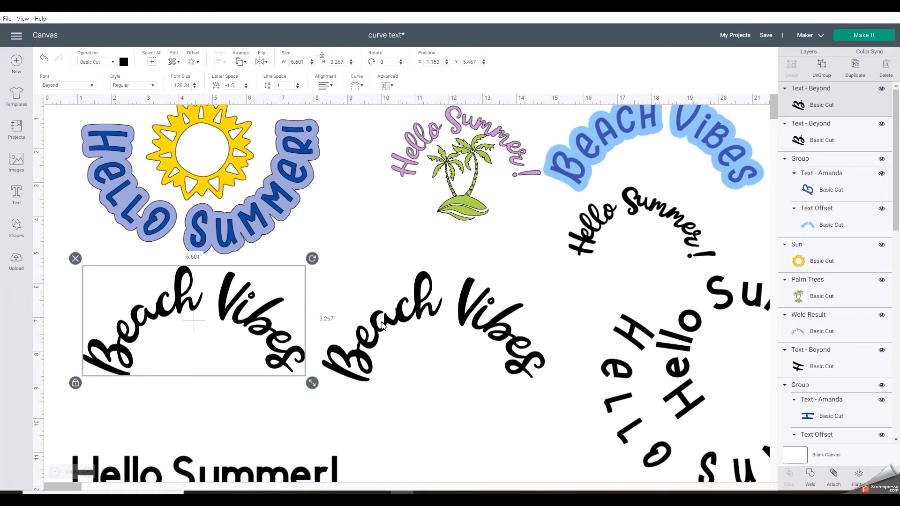
left_click_drag(383, 325, 420, 308)
left_click_drag(257, 313, 276, 319)
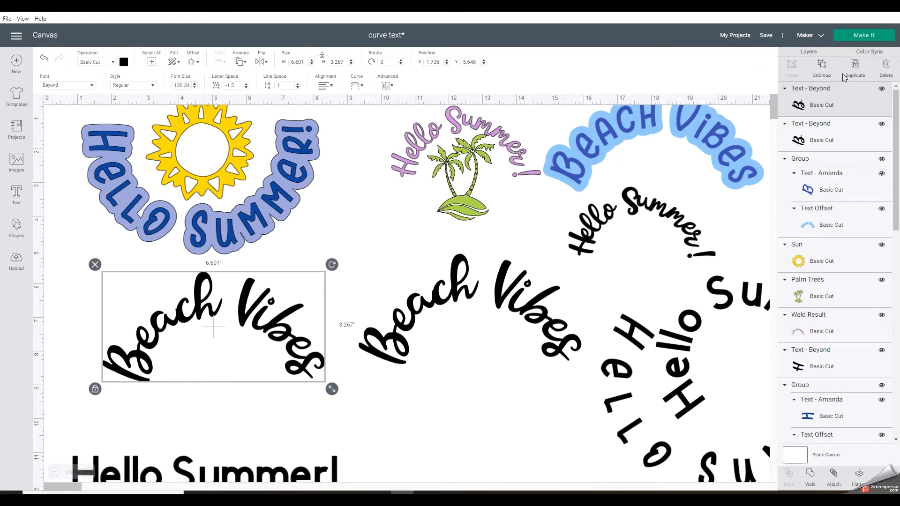
Ungroup the script Beach Vibes copy under the sun design into individual letters and check which letters can be selected
left_click(823, 75)
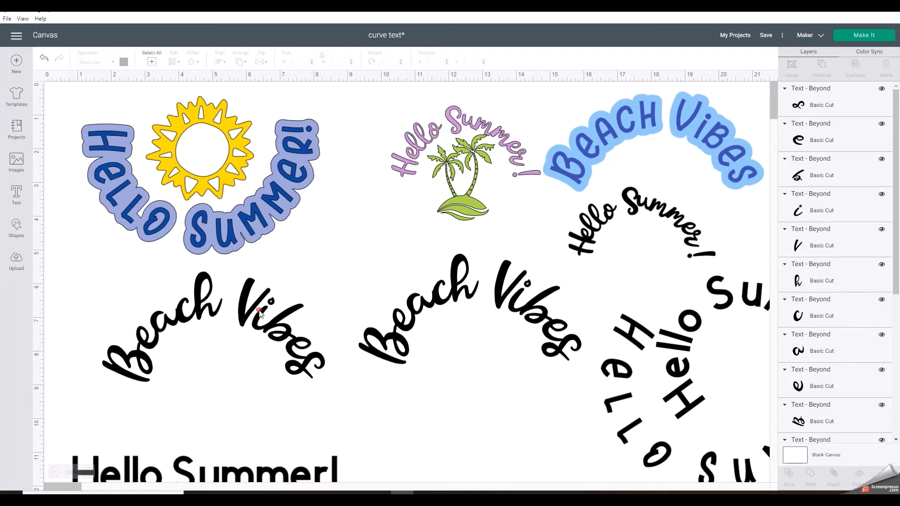
left_click(261, 312)
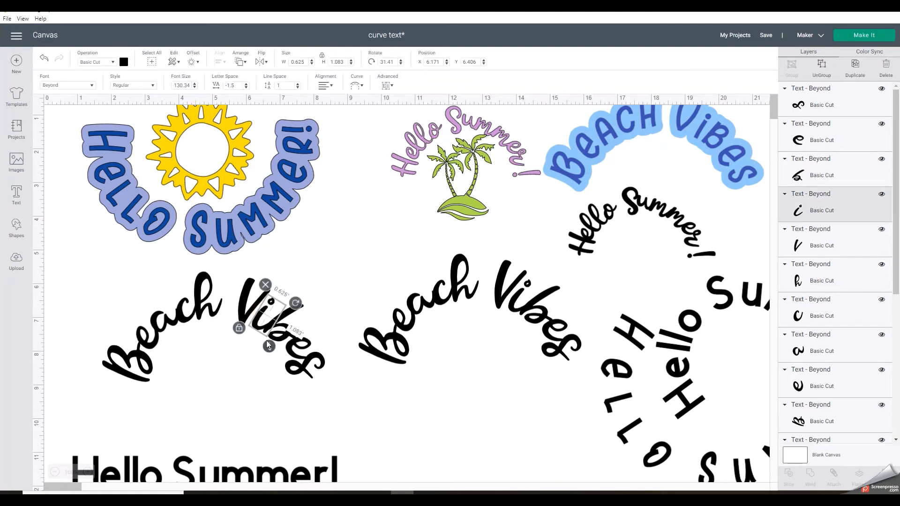
left_click(247, 307)
left_click(204, 305)
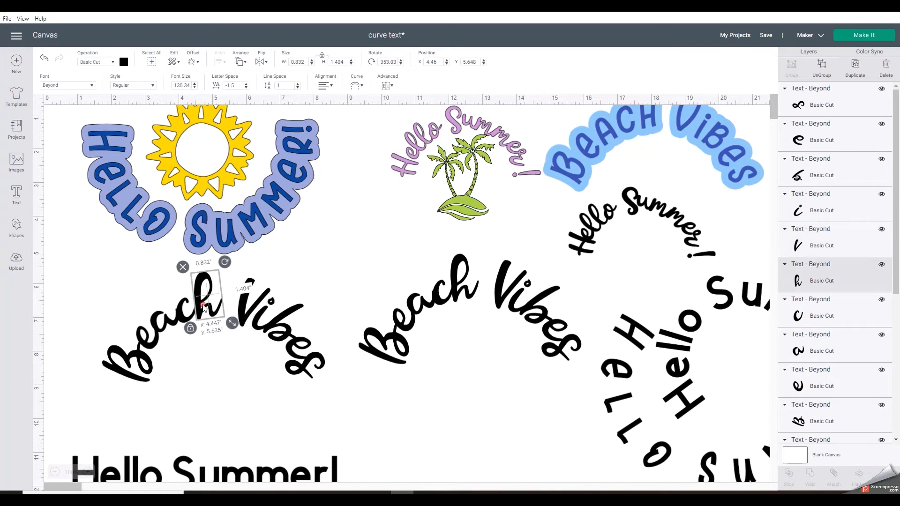
left_click(331, 389)
left_click_drag(326, 384, 83, 295)
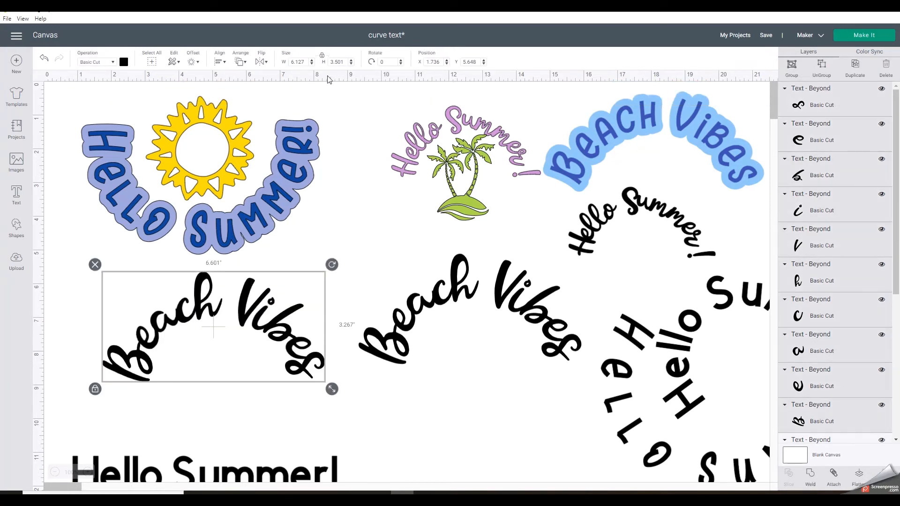
left_click(450, 428)
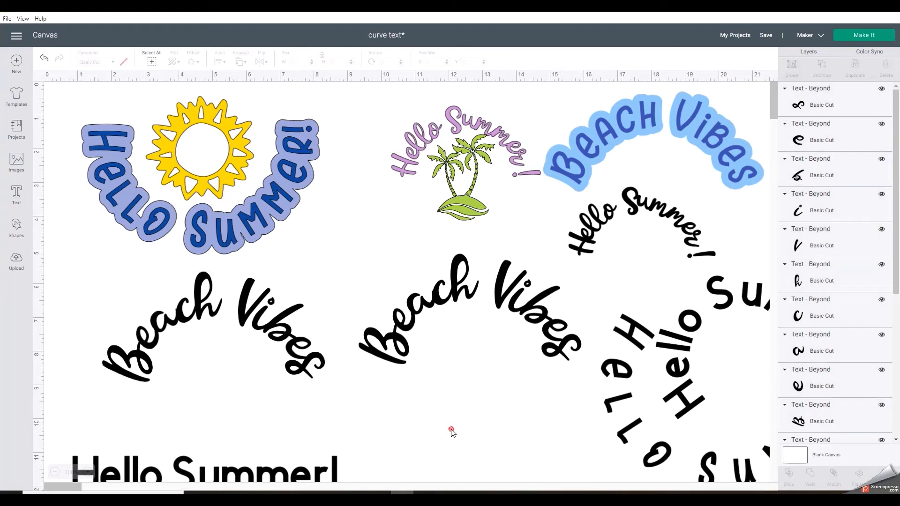
Nudge the h toward the c and the B toward the e in the ungrouped Beach Vibes so the letters connect
left_click(247, 313)
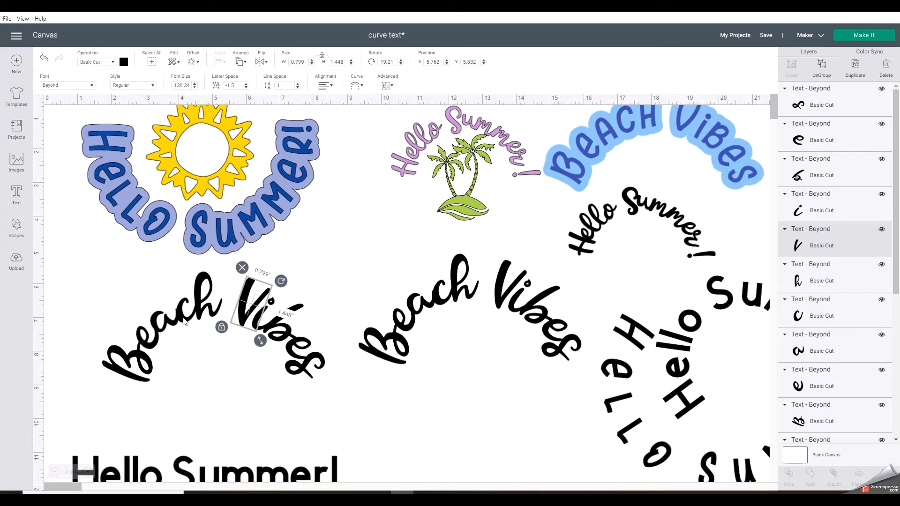
left_click_drag(182, 321, 183, 320)
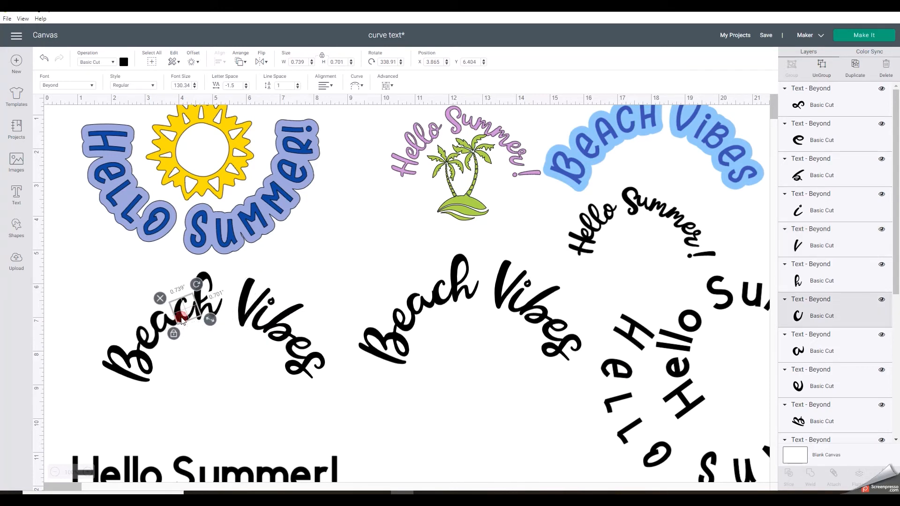
left_click(221, 311)
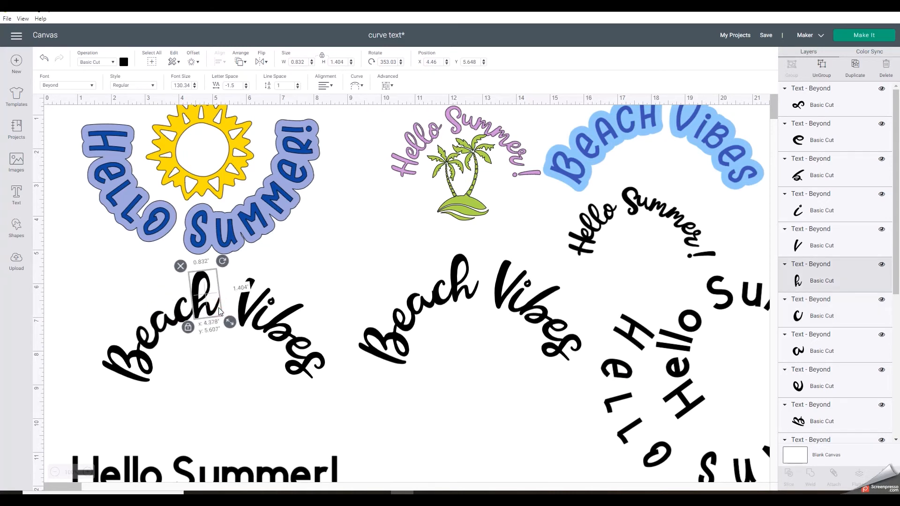
left_click(228, 355)
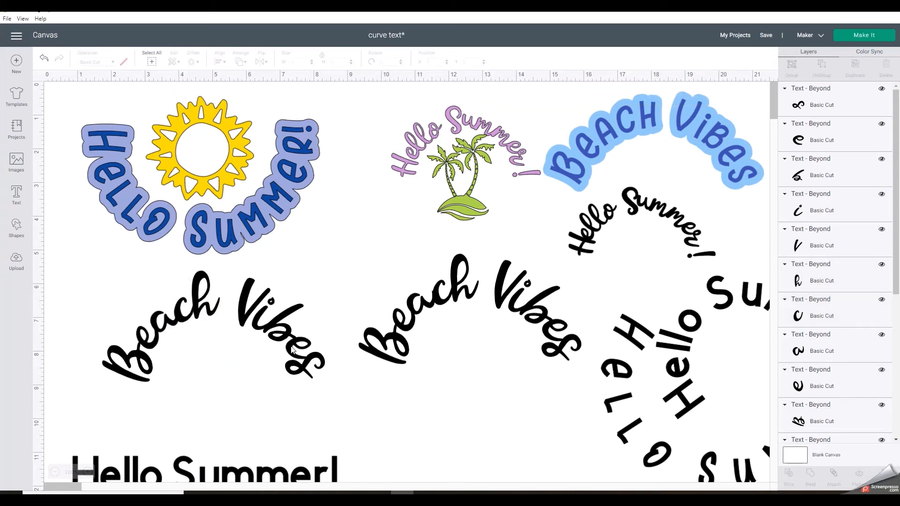
left_click(142, 369)
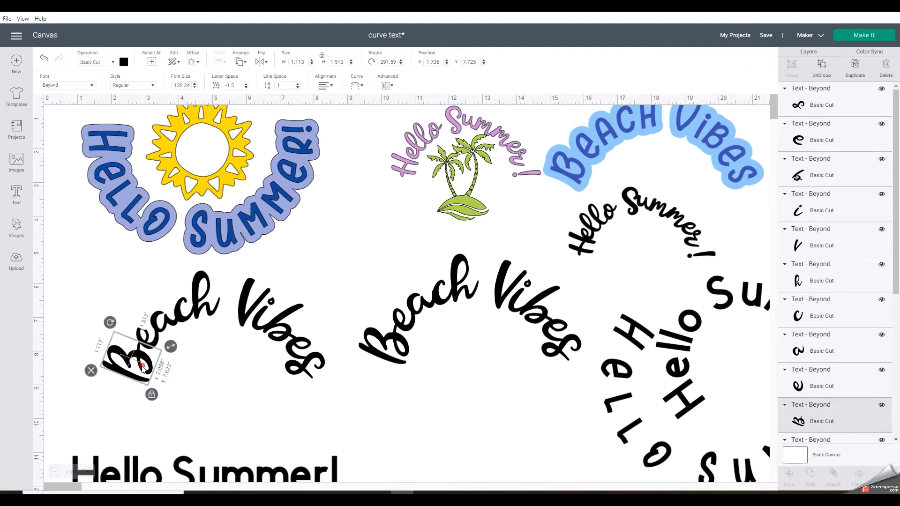
left_click_drag(142, 368, 145, 369)
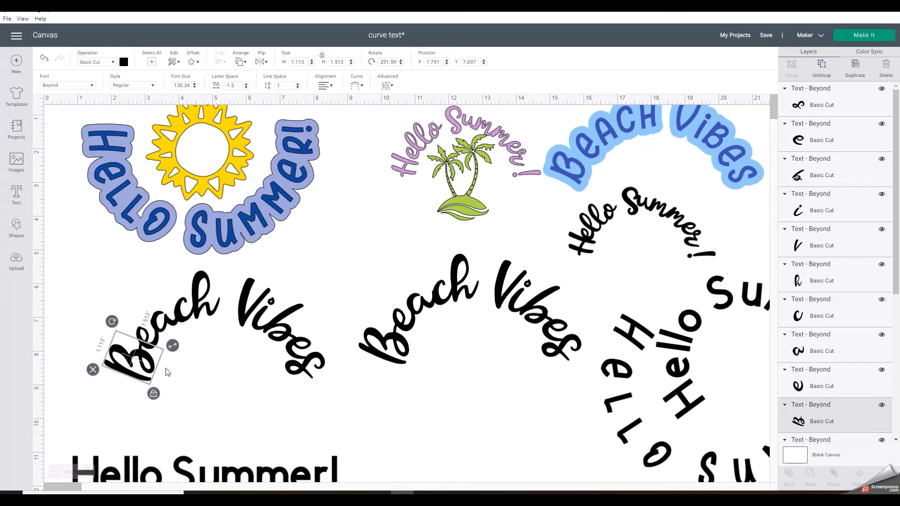
left_click(239, 376)
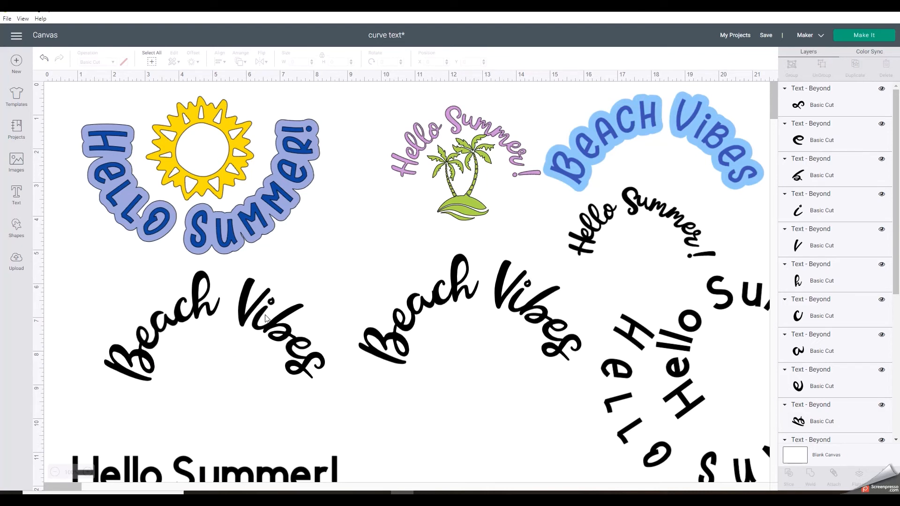
Group all the individual letters of the adjusted script Beach Vibes and weld them into one shape
left_click_drag(350, 411, 99, 280)
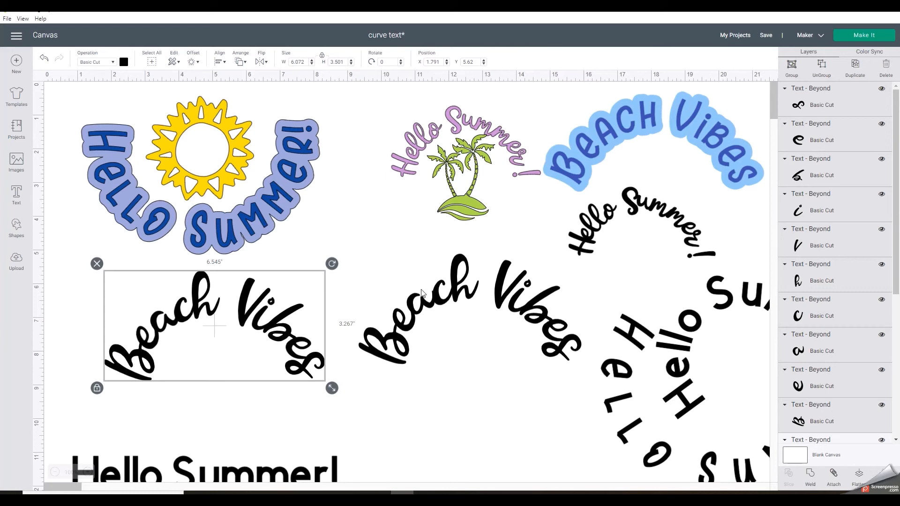
left_click(791, 66)
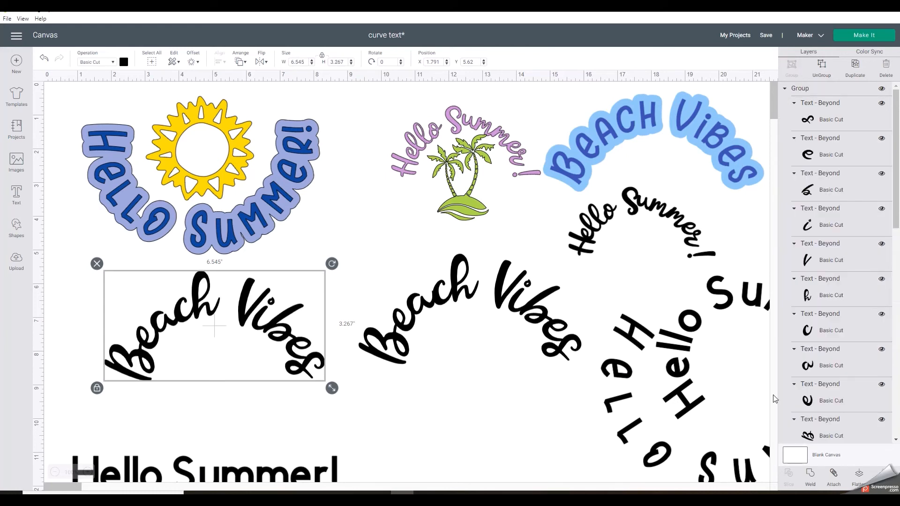
left_click(811, 475)
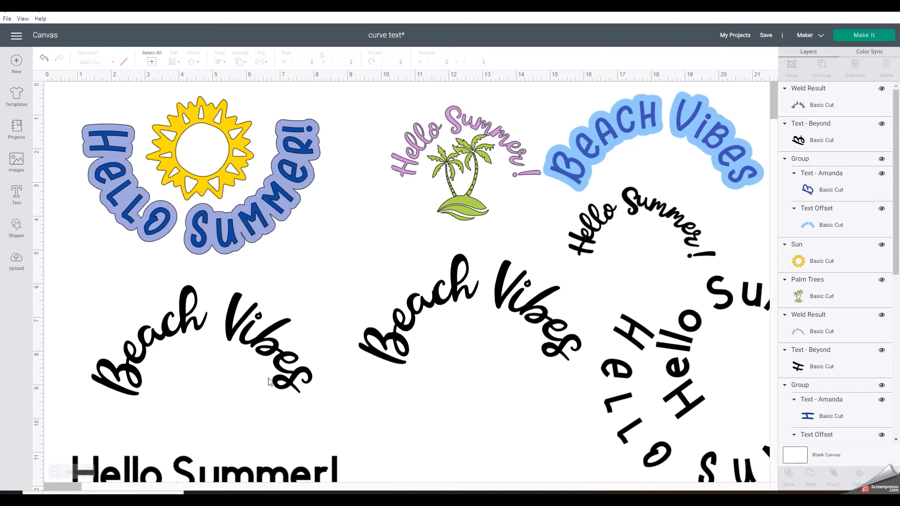
Shift the welded Beach Vibes slightly away from the sun design and color it green (#abd84a)
mouse_move(257, 335)
left_mouse_down()
mouse_move(216, 338)
mouse_move(296, 331)
mouse_move(242, 328)
mouse_move(249, 341)
left_mouse_up()
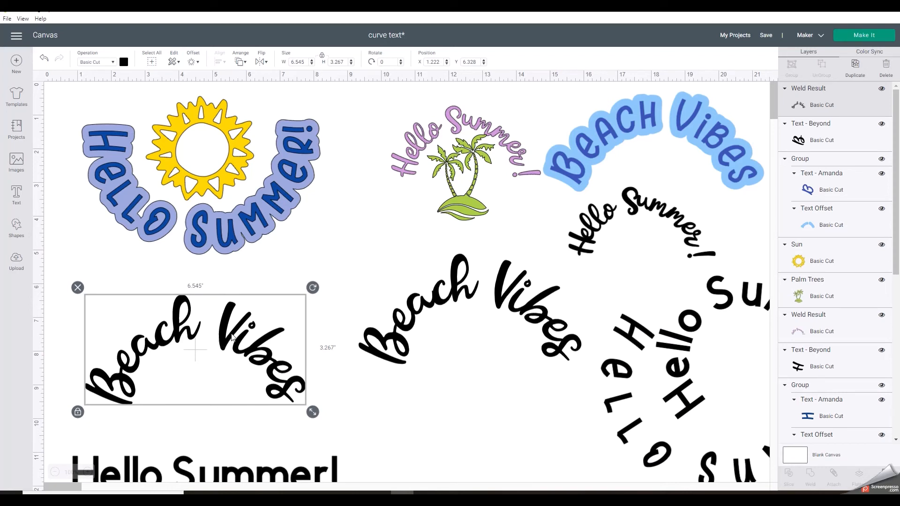
left_click(125, 62)
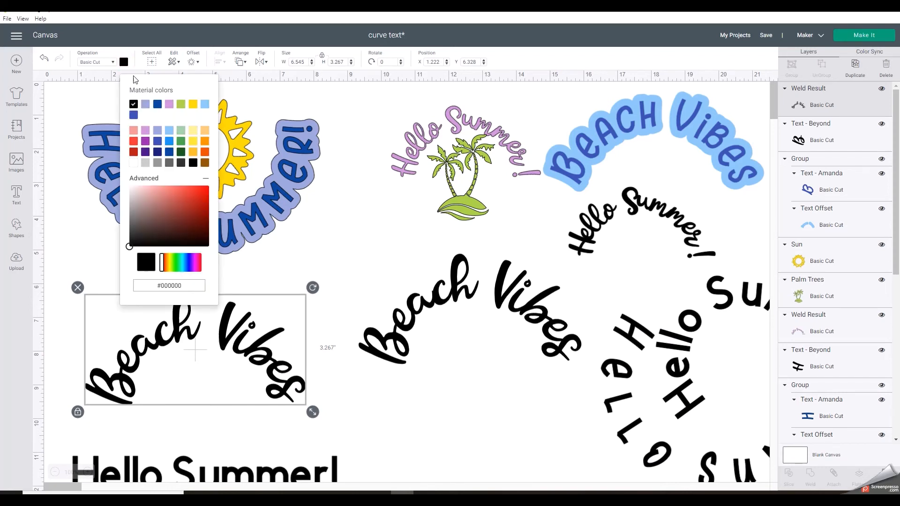
left_click(181, 105)
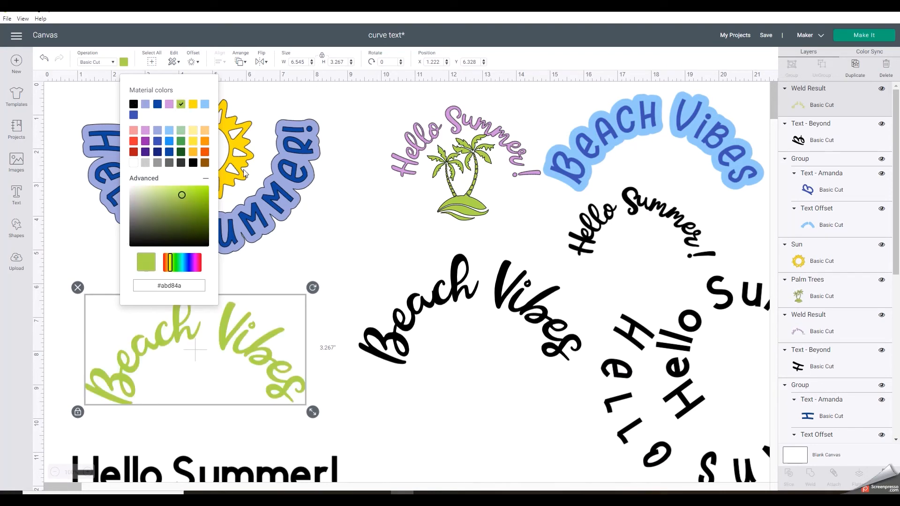
left_click(359, 246)
left_click(229, 311)
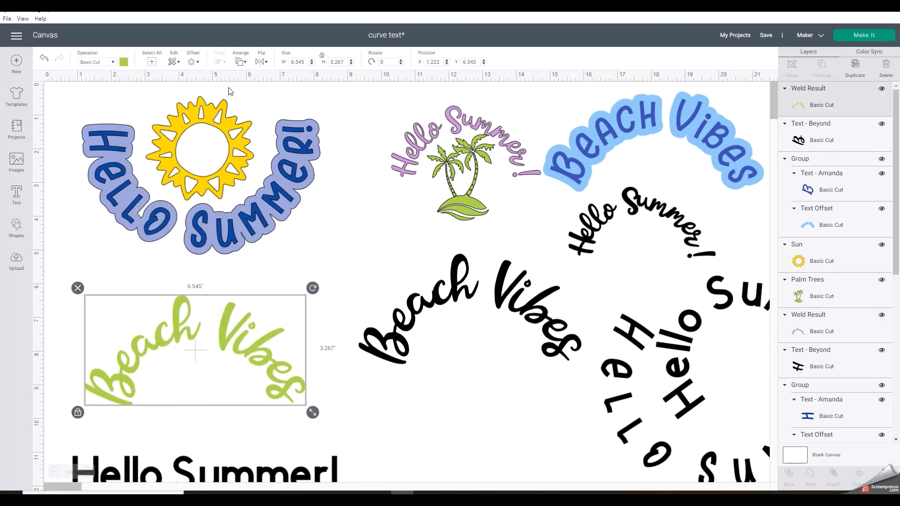
Add a 0.167-inch offset with rounded corners around the green Beach Vibes and color the offset blue (#2296f3)
left_click(190, 63)
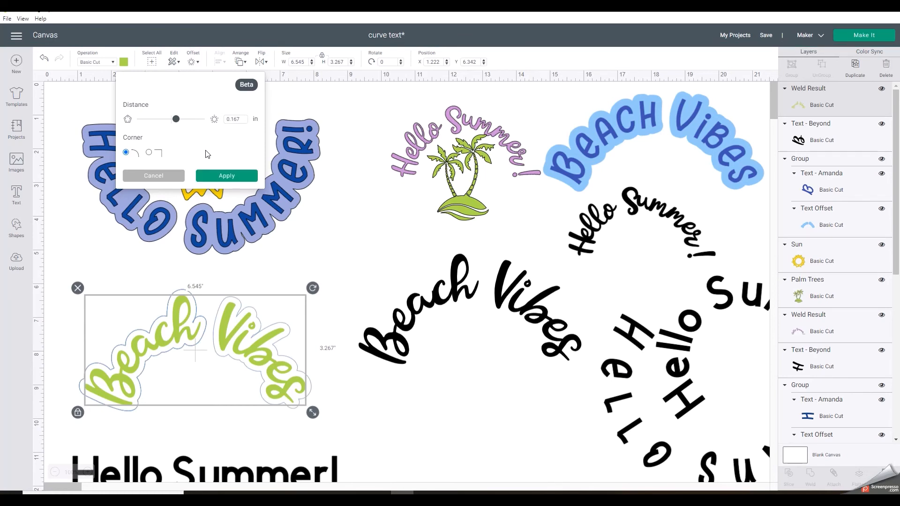
left_click(204, 175)
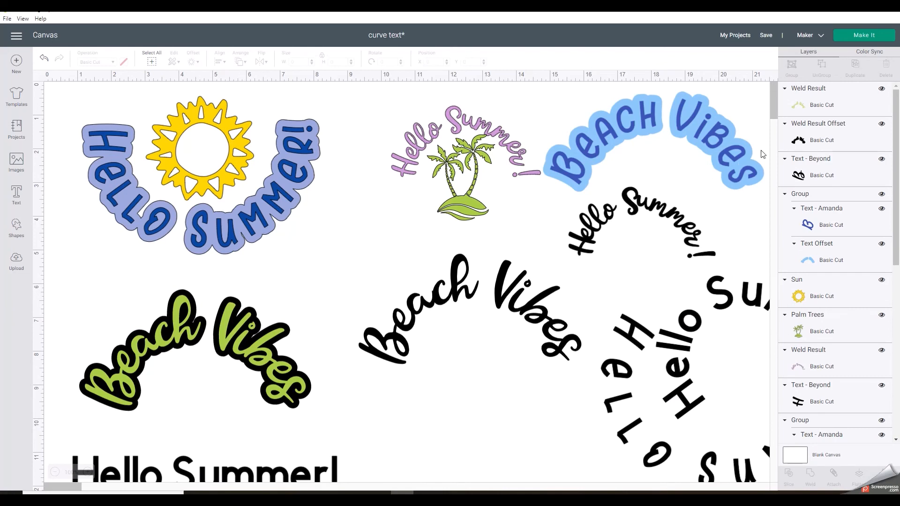
left_click(803, 143)
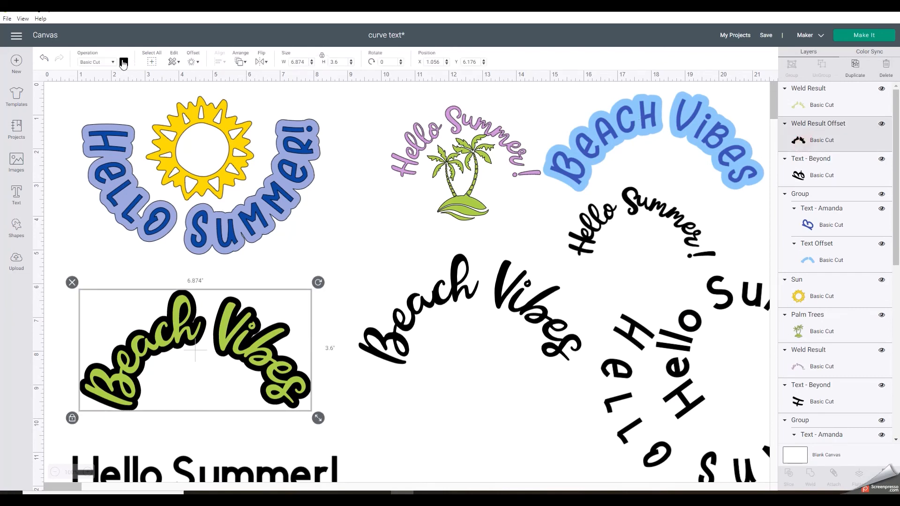
left_click(123, 62)
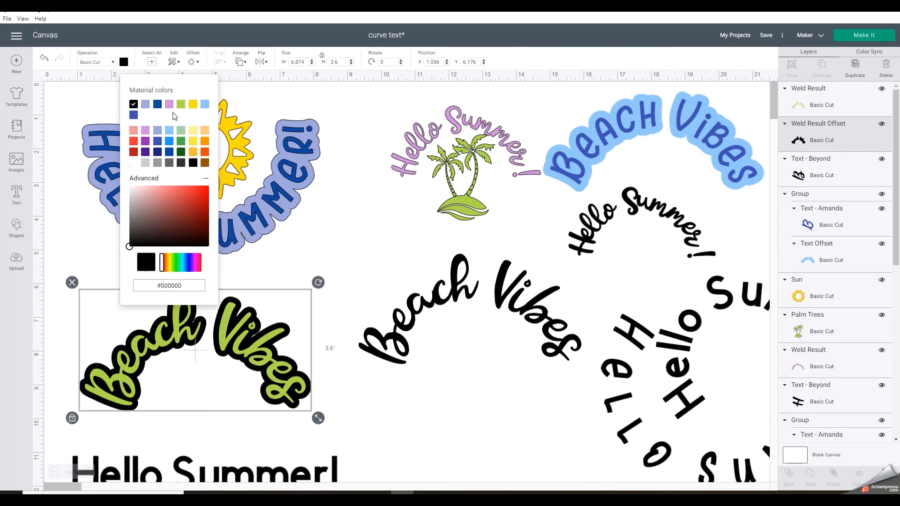
left_click(190, 145)
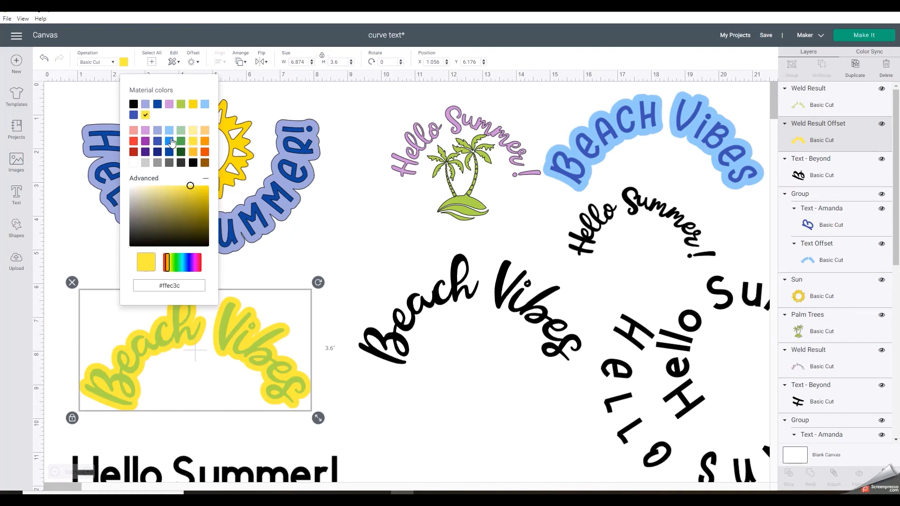
left_click(169, 141)
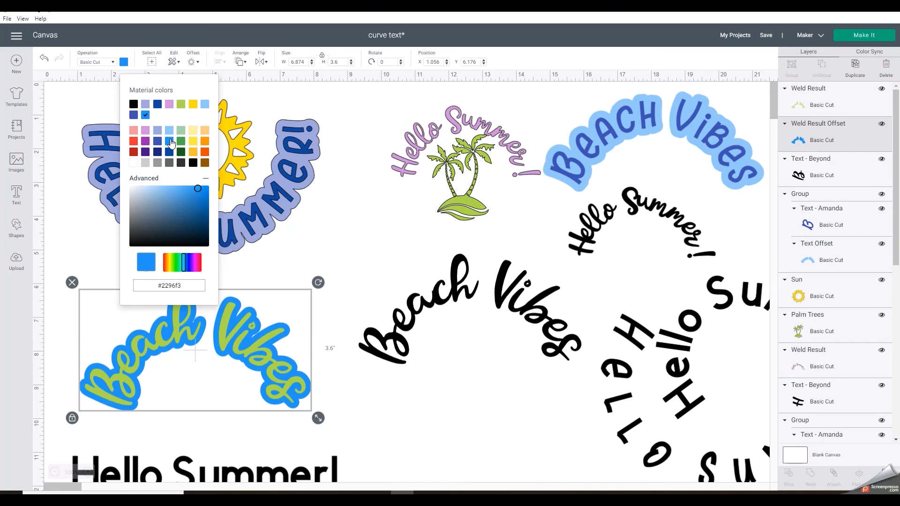
left_click(344, 225)
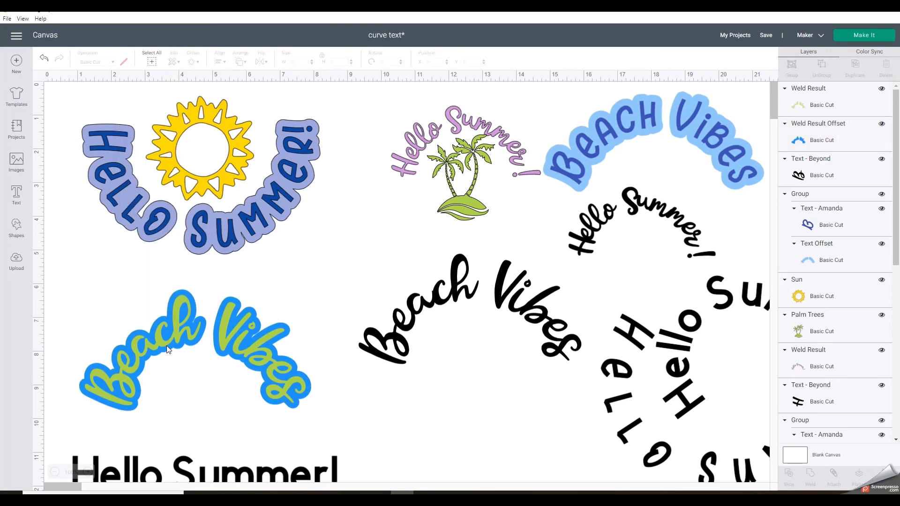
Select the remaining black script Beach Vibes text beside the green and blue design
left_click(435, 293)
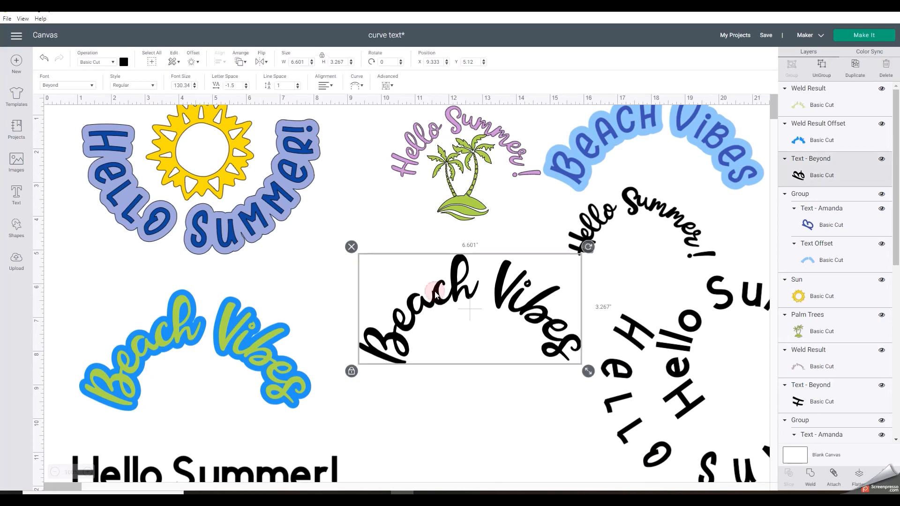